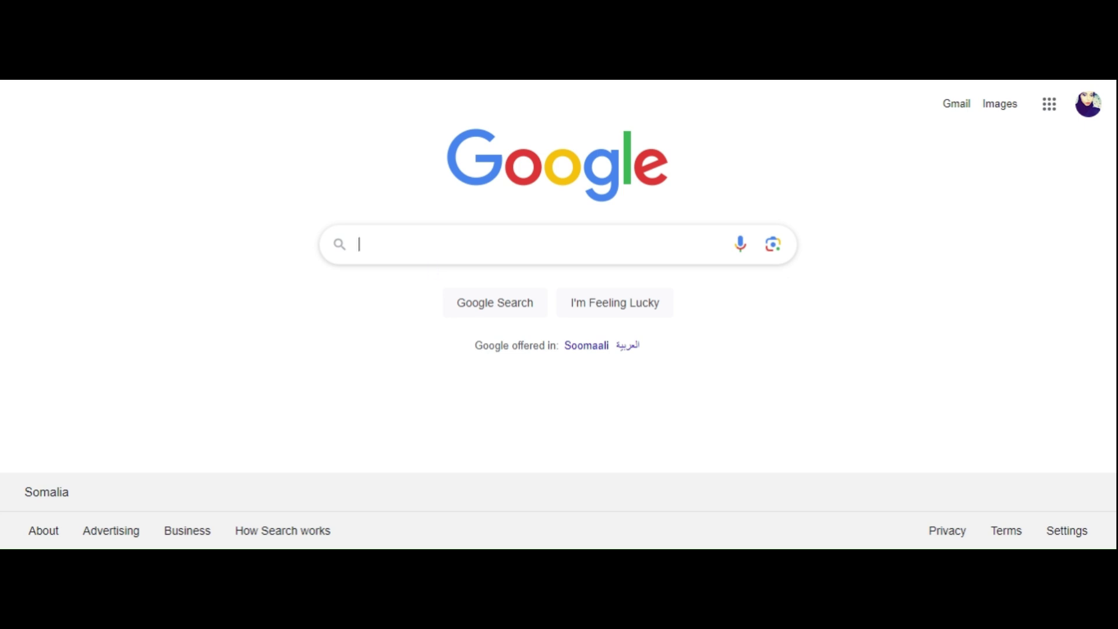
Step: Search Google for "zoom app" and open the Download Center for Zoom Apps and Plugins result
click(524, 245)
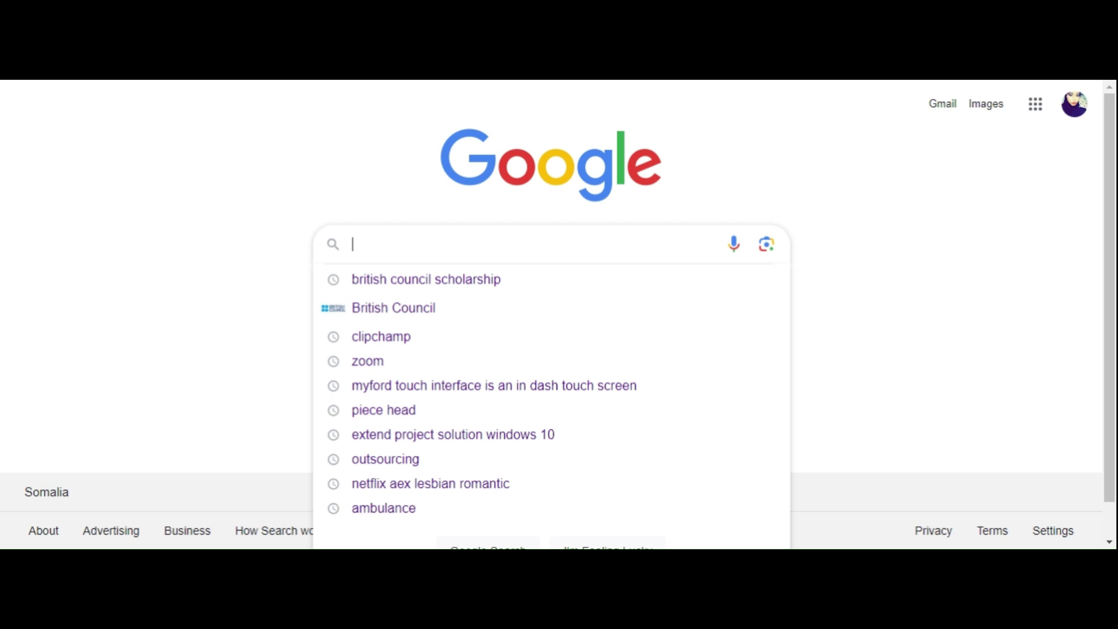
text(ZOOM)
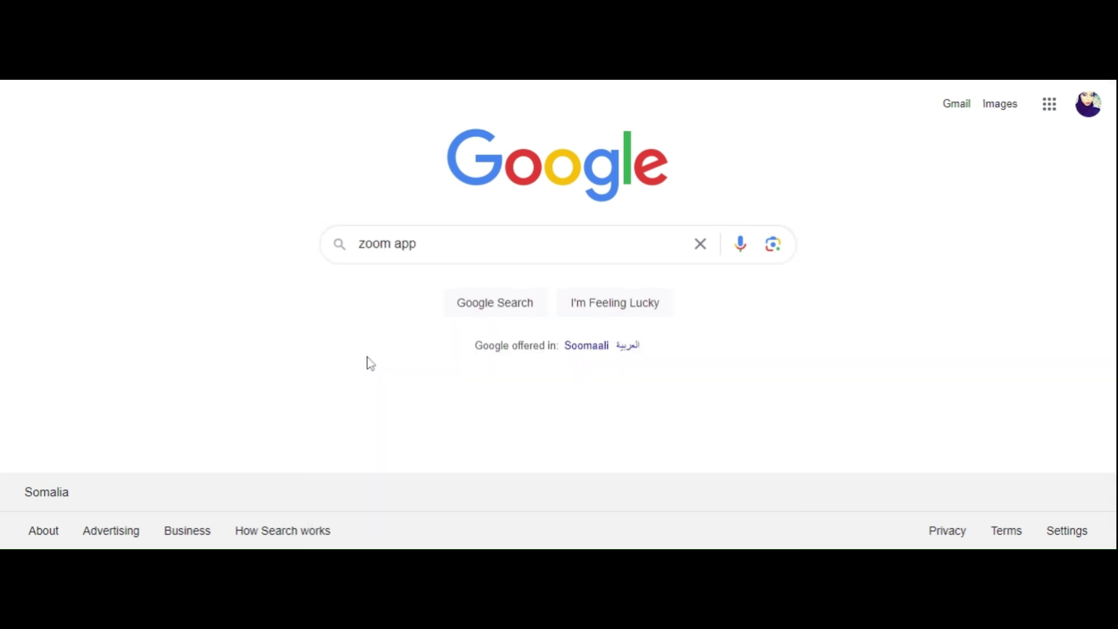
key(Return)
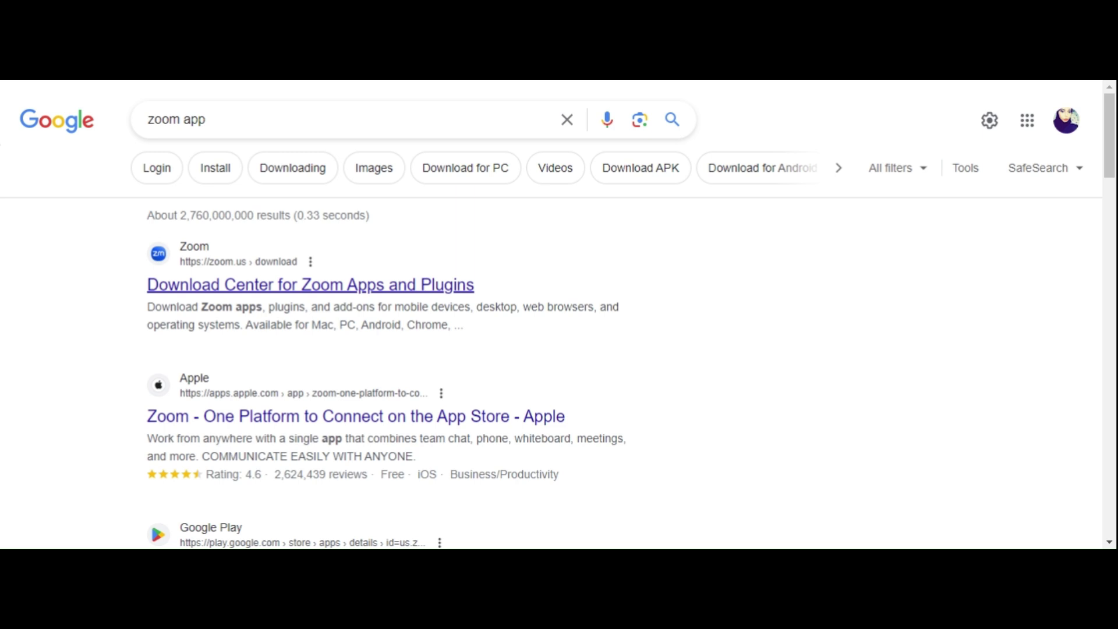
click(310, 285)
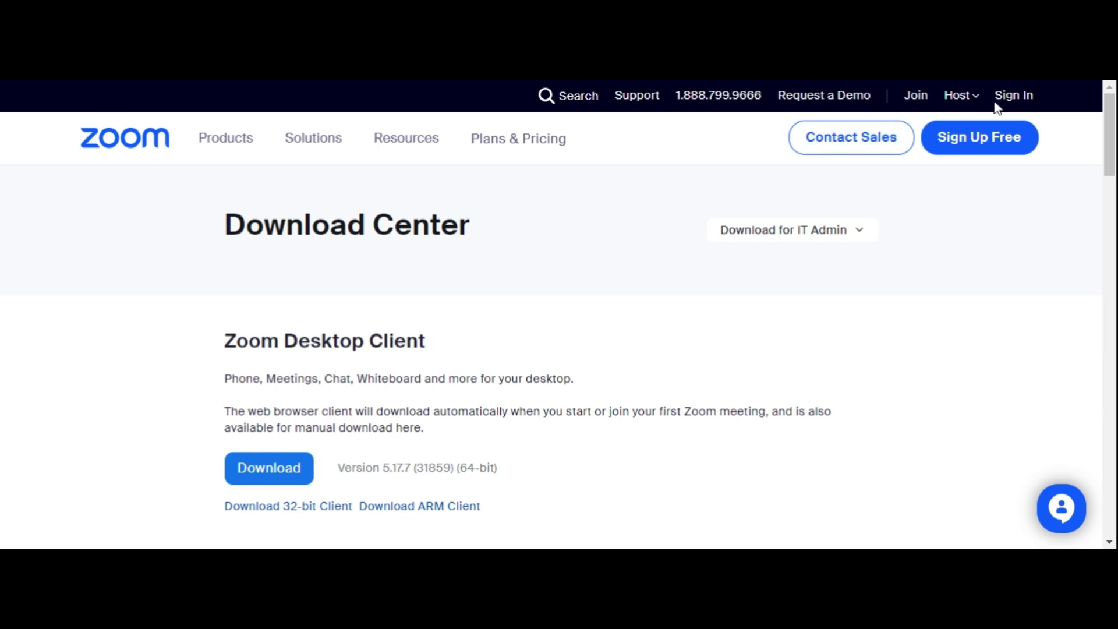
Step: Start a free Zoom account sign-up and submit the birth year for age verification
click(979, 135)
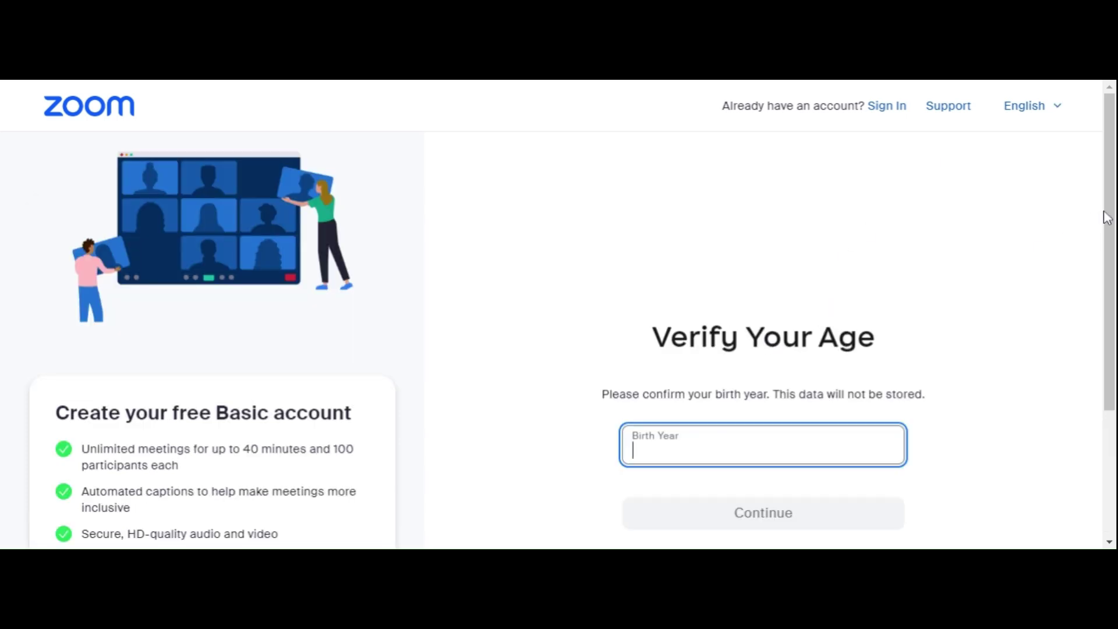
scroll(1090, 291, down, 3)
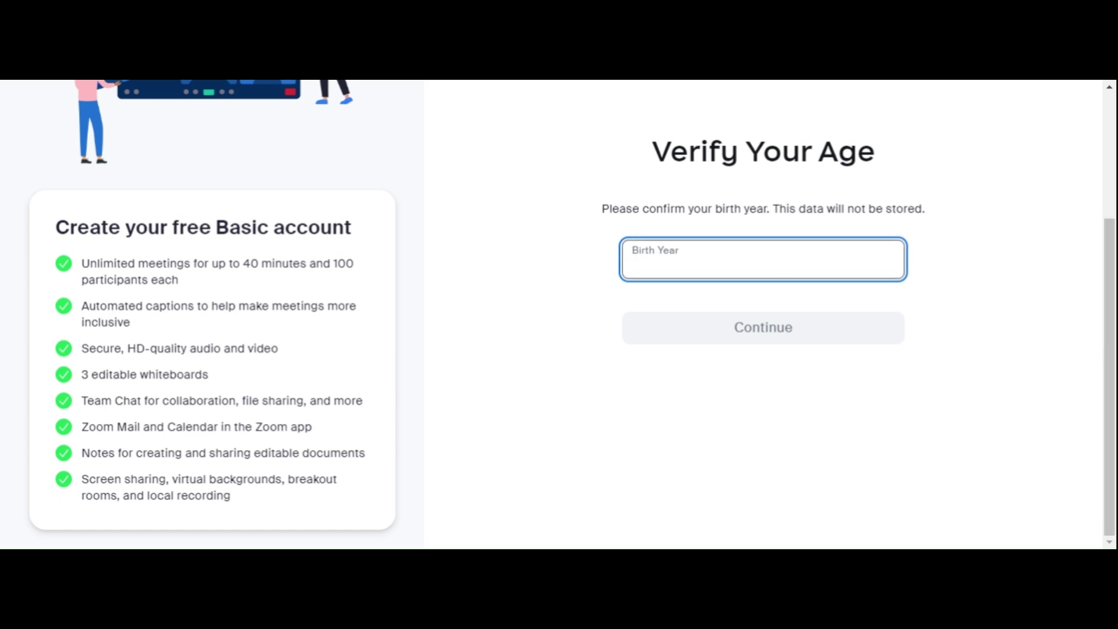
text(1997)
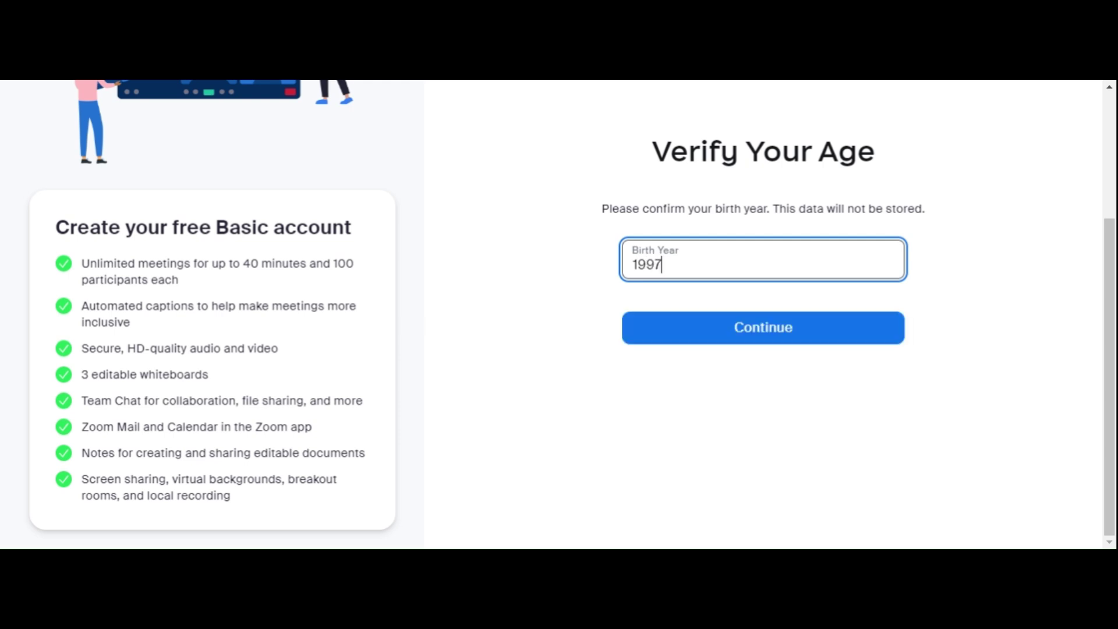
key(Return)
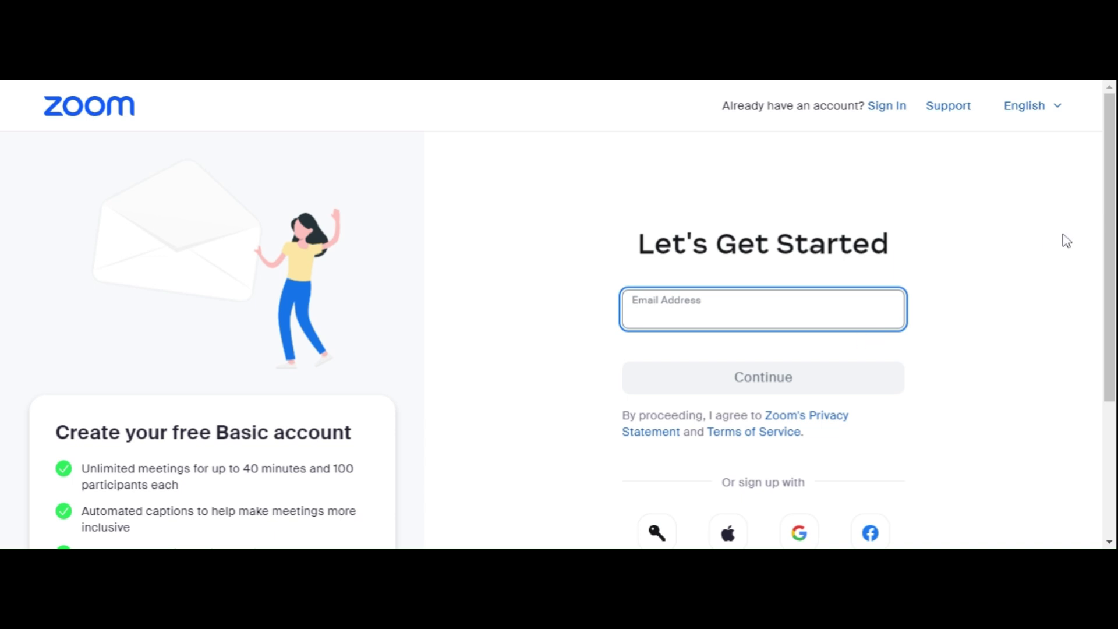
Step: Sign up through Google using the account already listed
drag(1108, 232, 1102, 285)
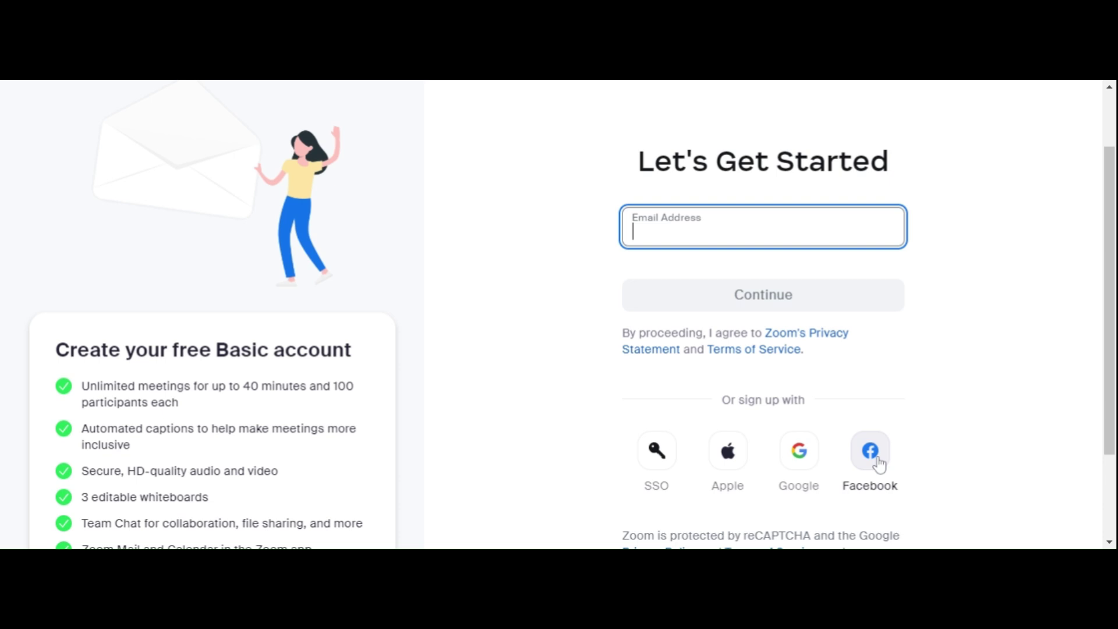
click(879, 464)
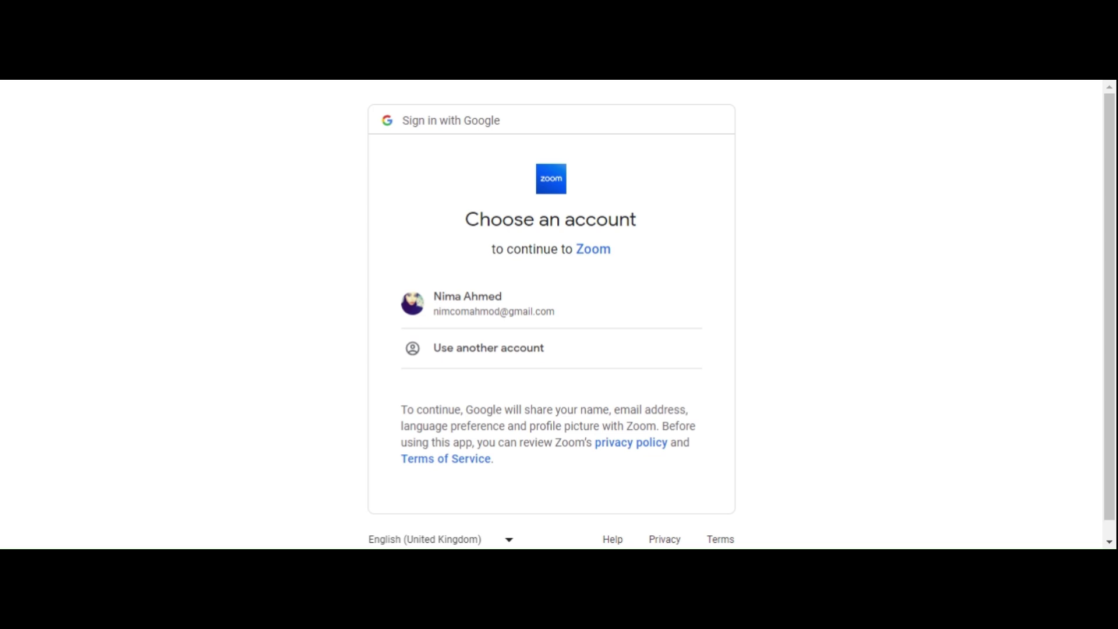
click(536, 316)
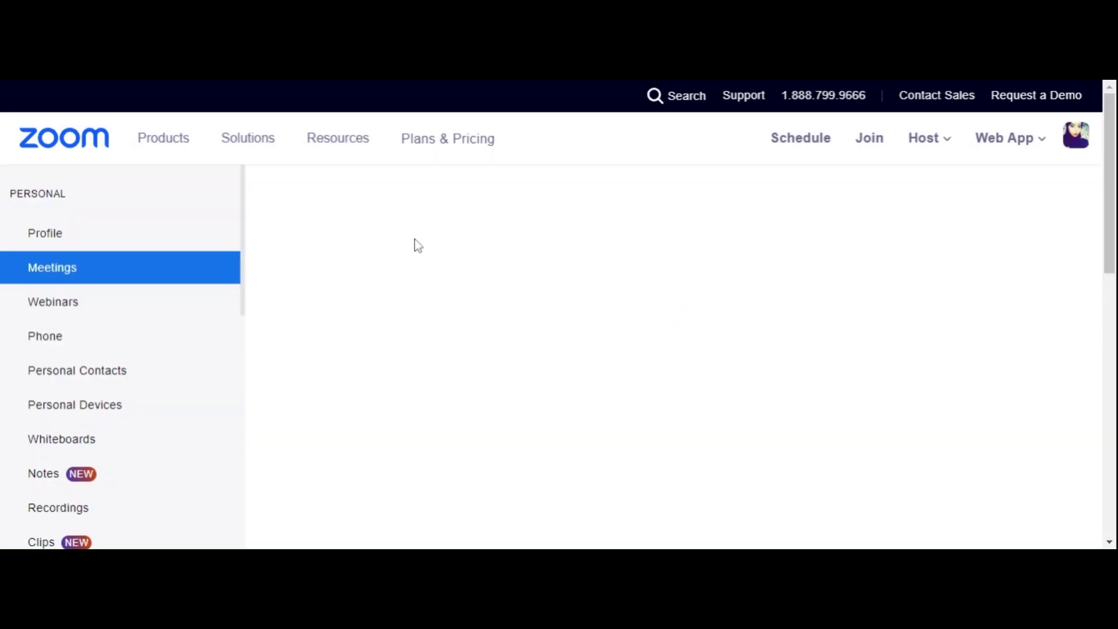
Step: Open the Profile page and examine the personal, admin and help entries in the navigation, including those under Room Management
click(83, 241)
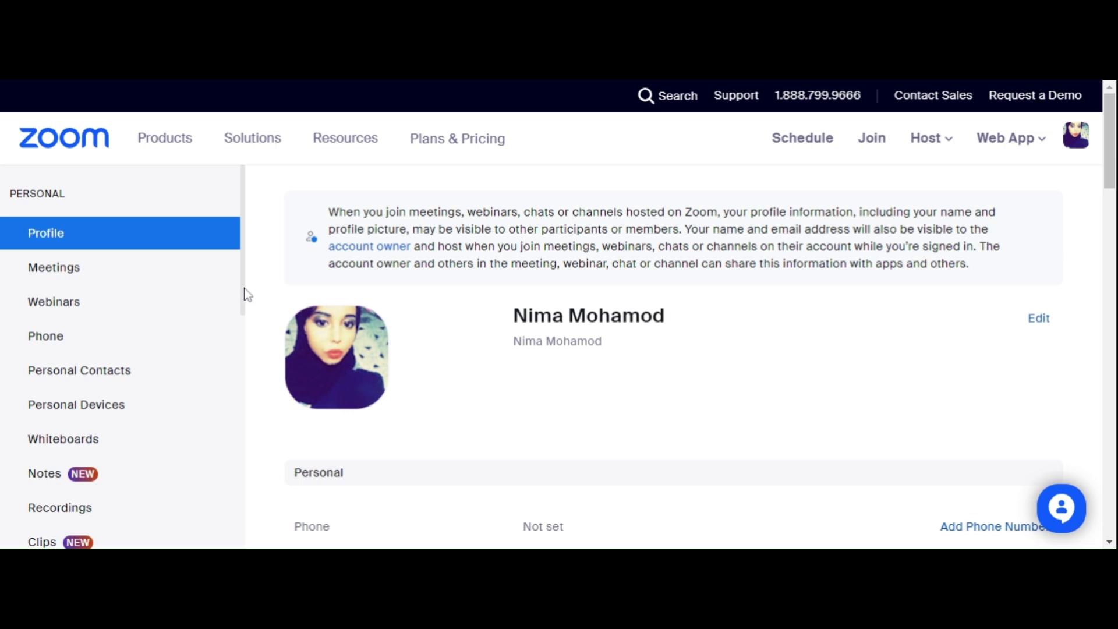
drag(243, 288, 234, 379)
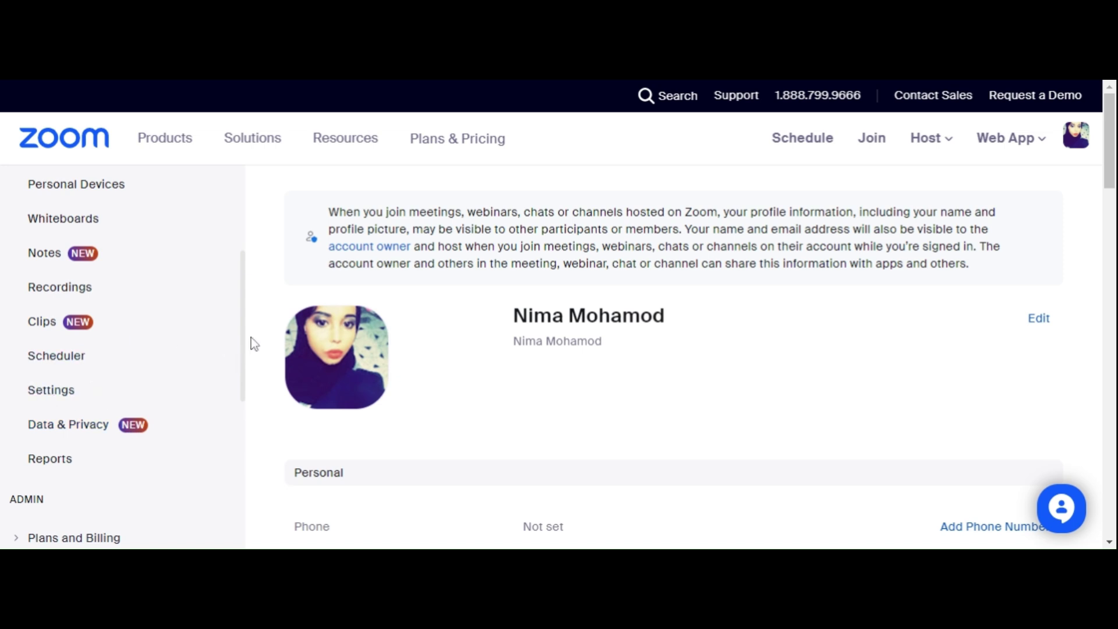
drag(243, 345, 241, 441)
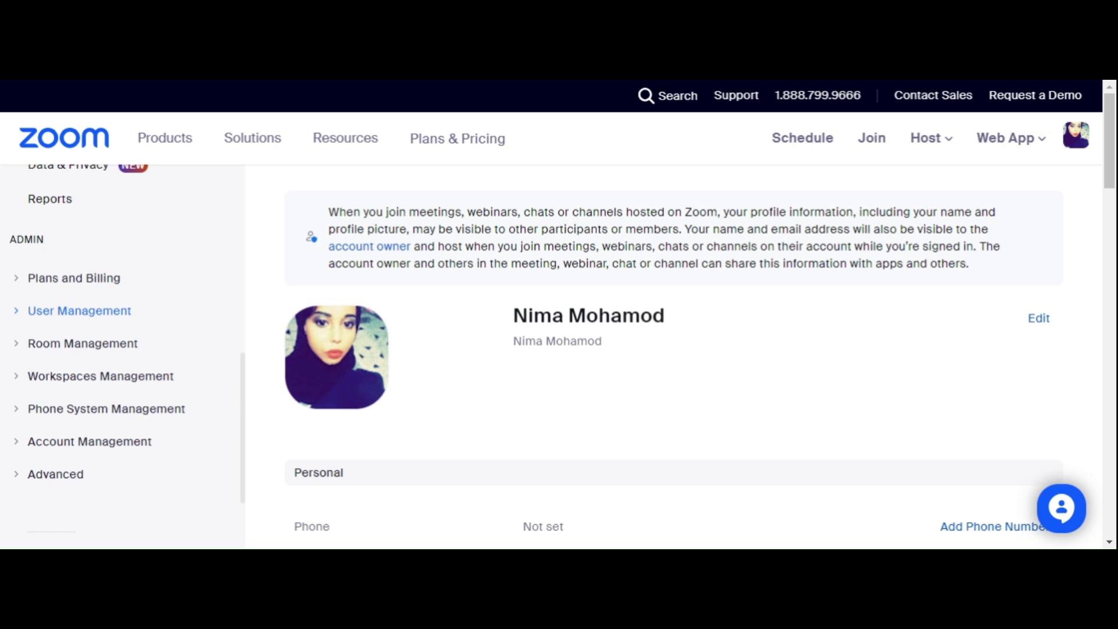
click(64, 345)
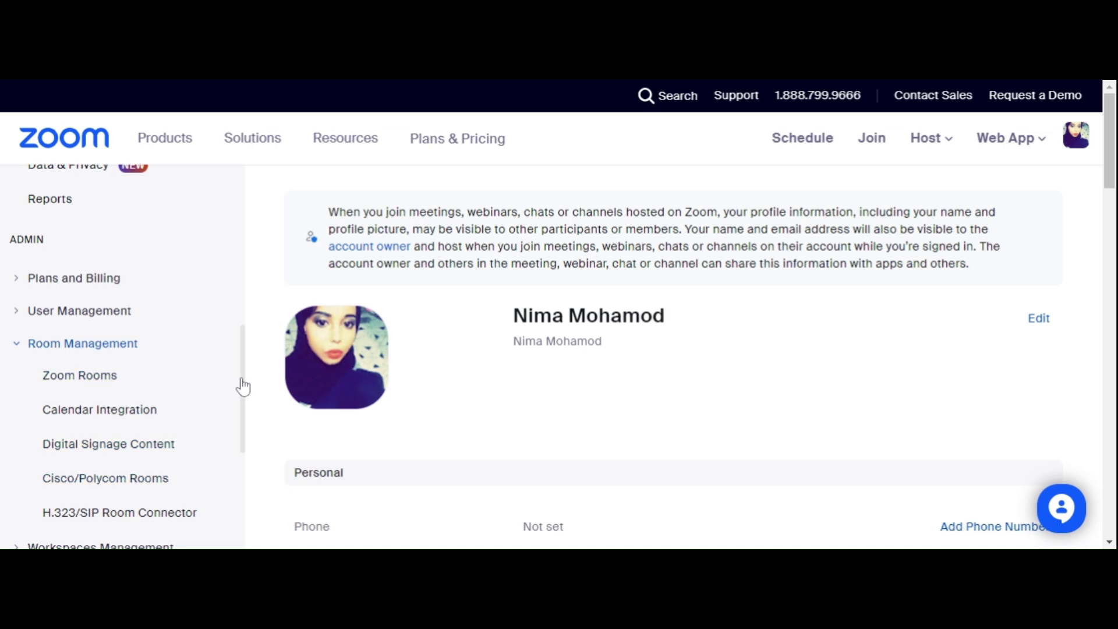
drag(240, 382, 243, 404)
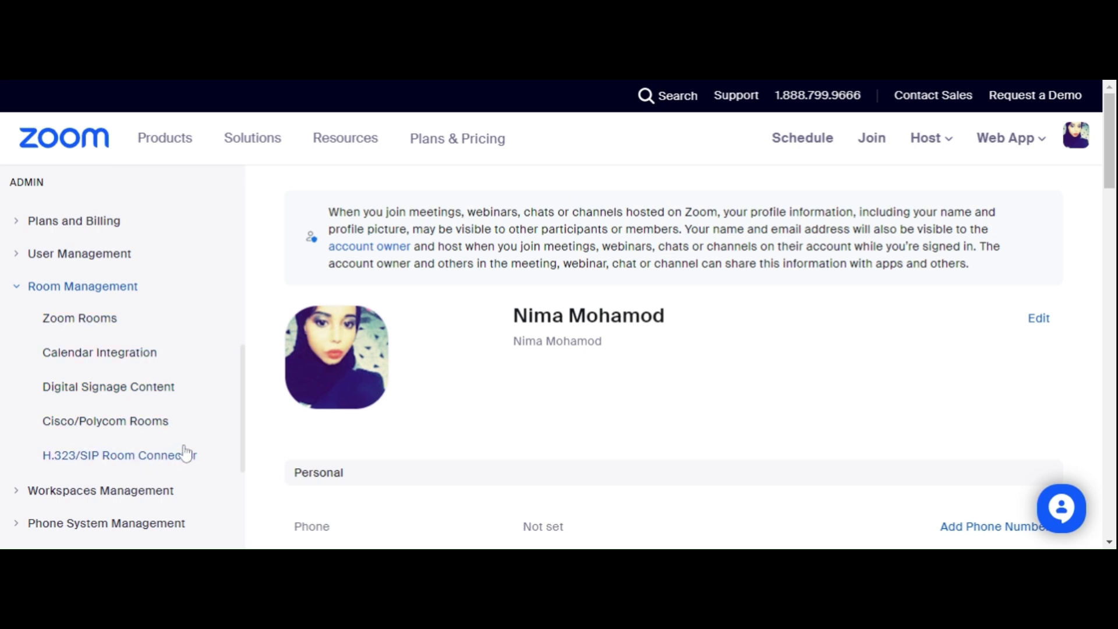
drag(247, 447, 239, 471)
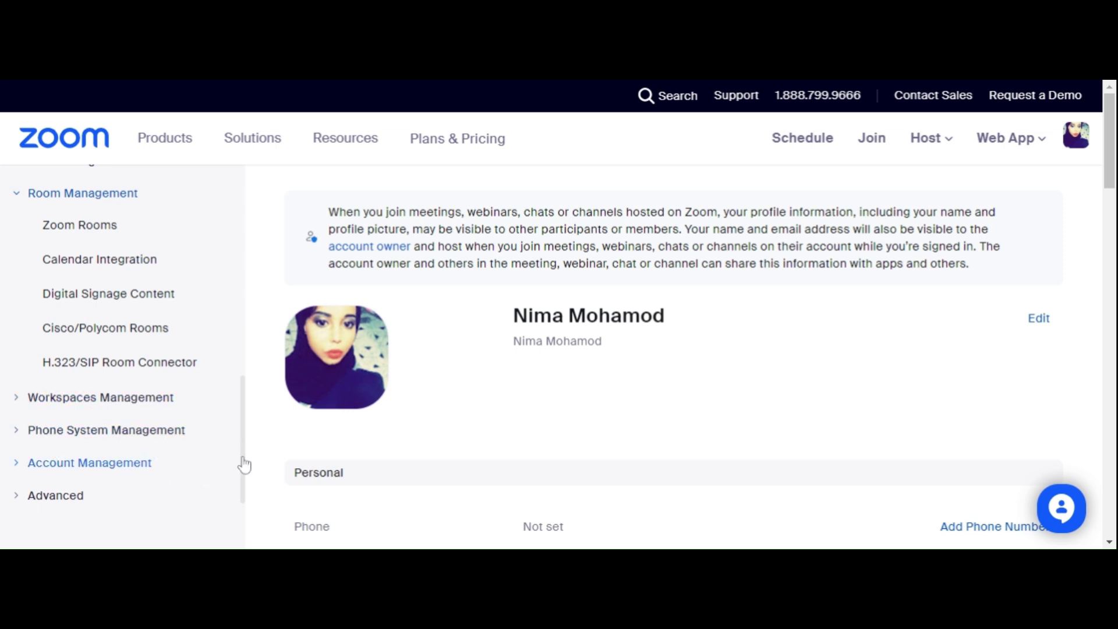
drag(246, 453, 241, 530)
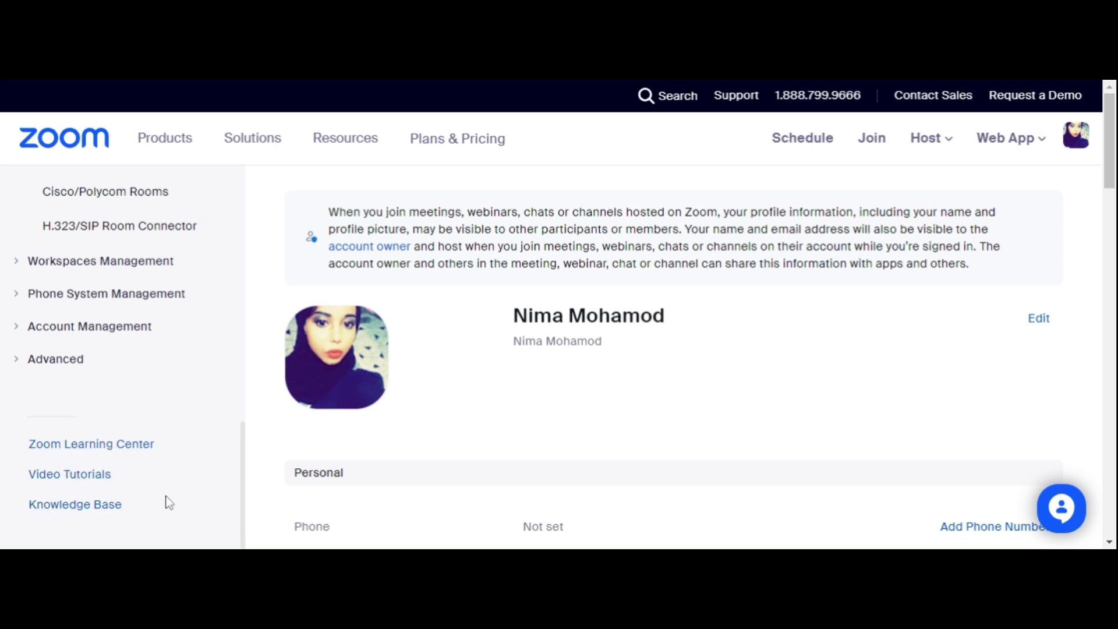
drag(237, 471, 239, 395)
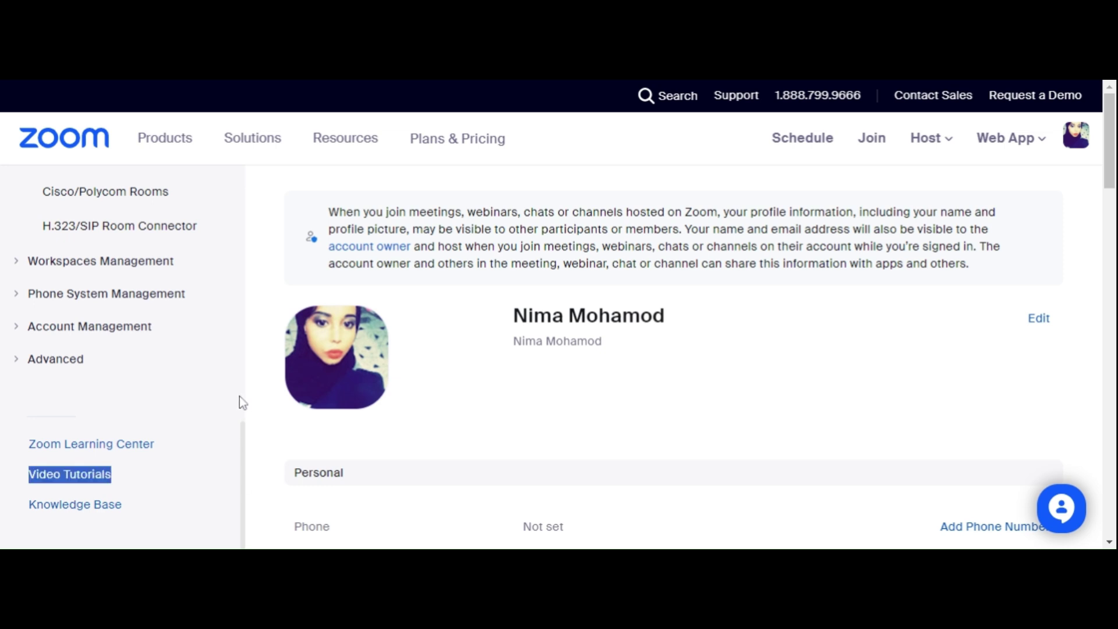
drag(243, 434, 259, 190)
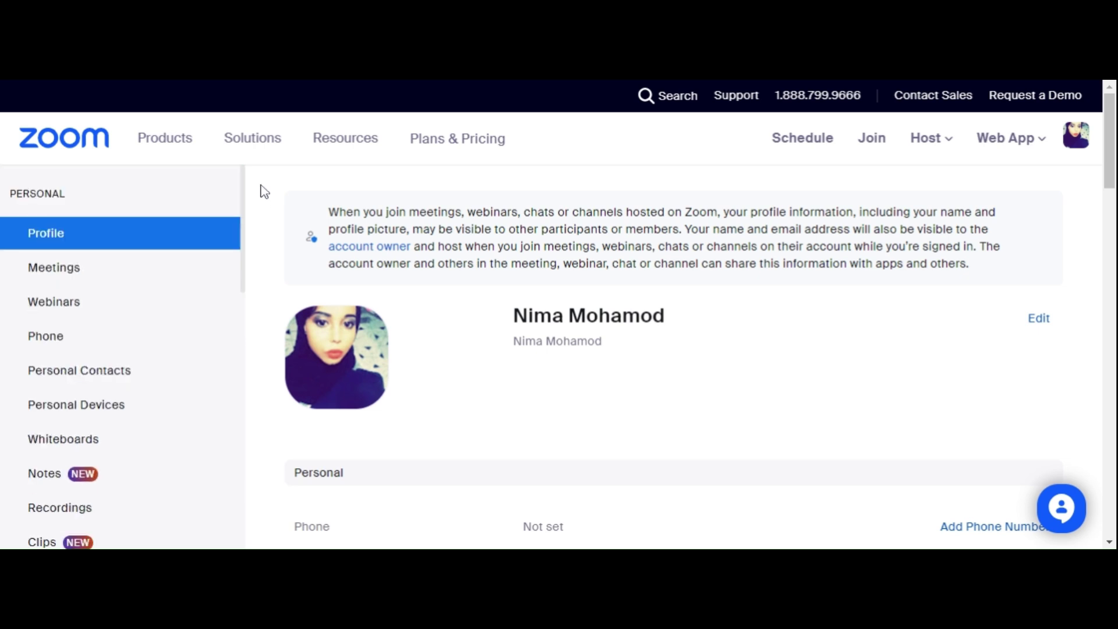
Step: Start scheduling a new meeting from the Meetings page and replace its default topic with "Afternoon class"
click(82, 274)
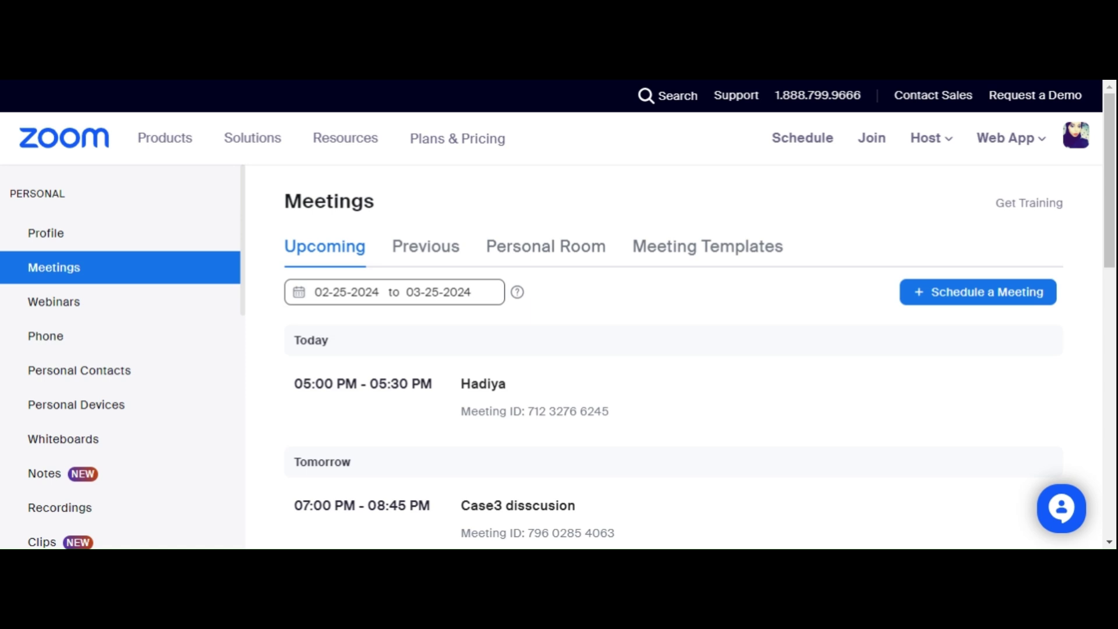
click(804, 139)
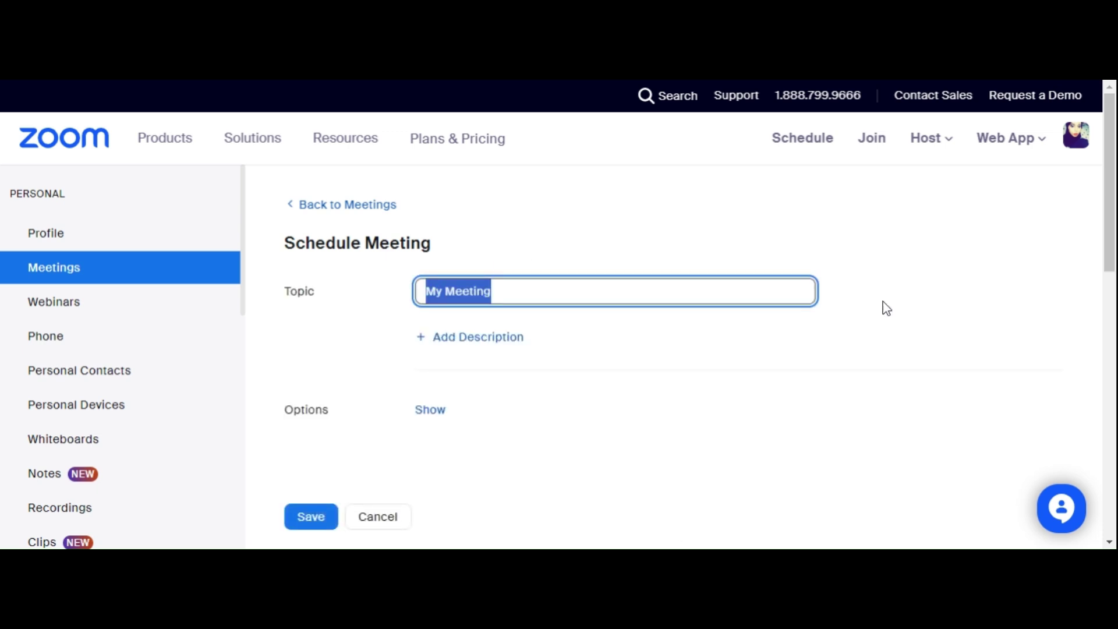
click(492, 291)
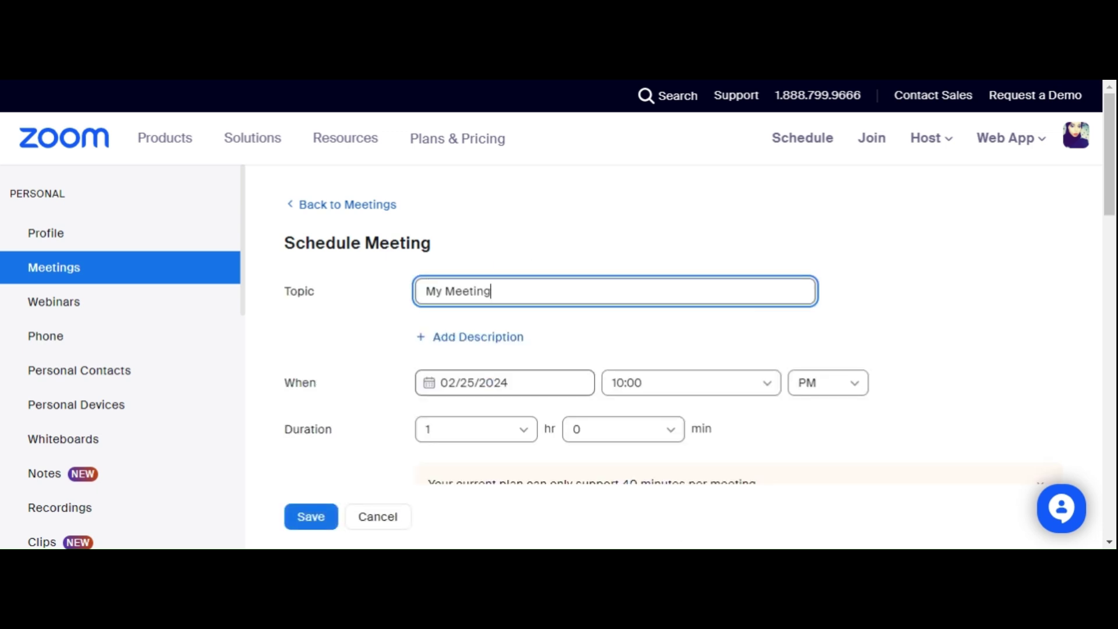
drag(492, 291, 349, 288)
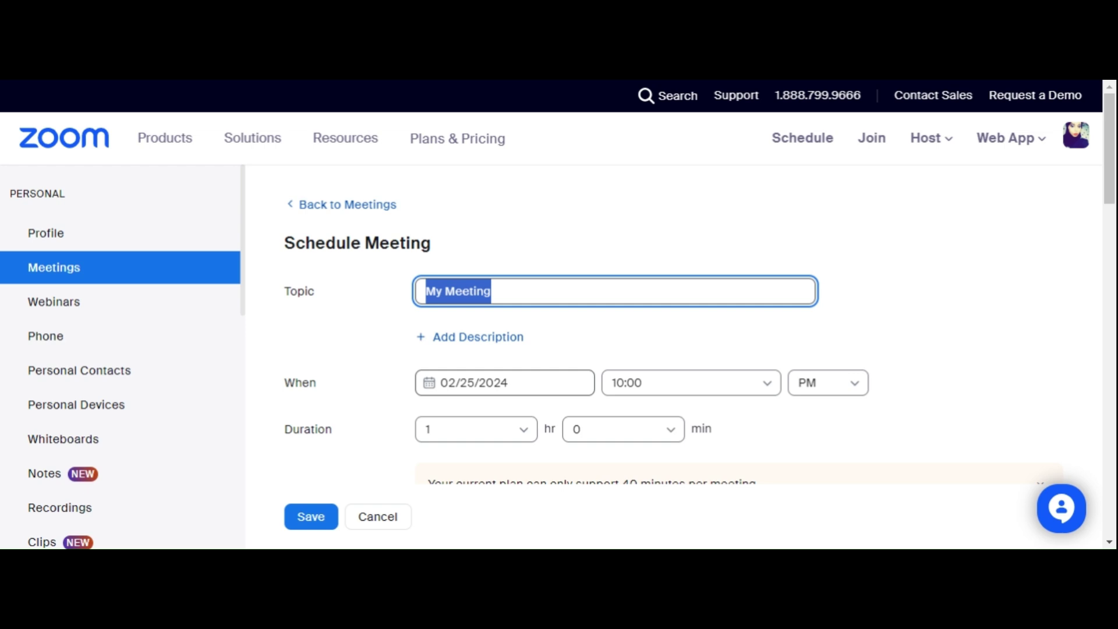
text(A)
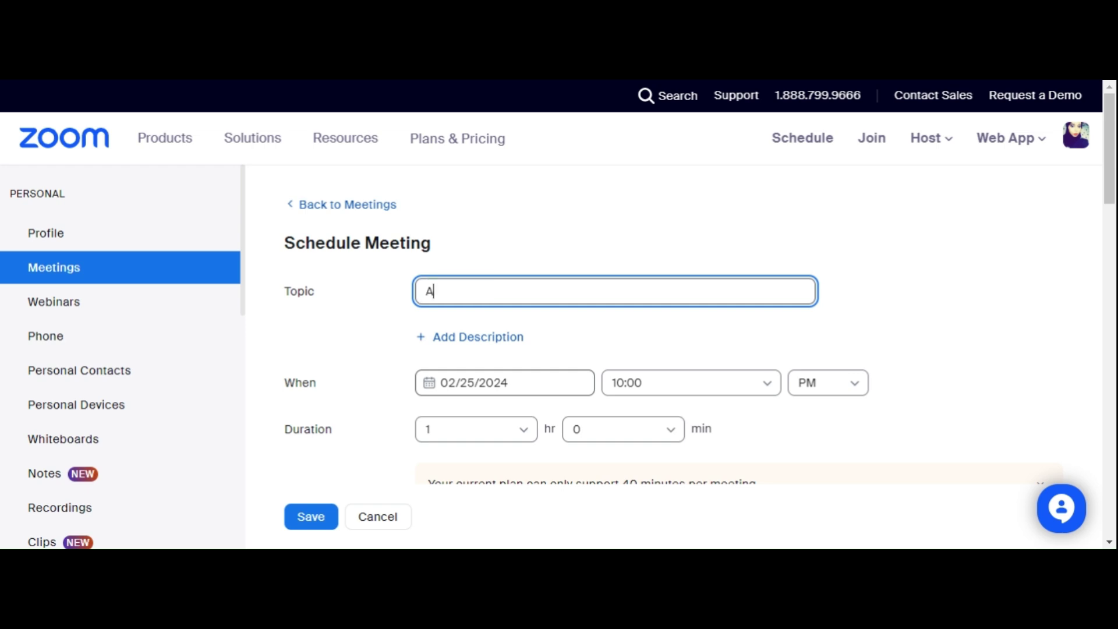
text(fternoon class)
Step: Add "MNG" in front of the meeting topic so it reads "MNG Afternoon class"
key(Left)
key(Left)
key(Left)
key(Left)
key(Left)
key(Left)
key(Left)
key(Left)
key(Left)
key(Left)
key(Left)
key(Left)
key(Left)
key(Left)
key(Left)
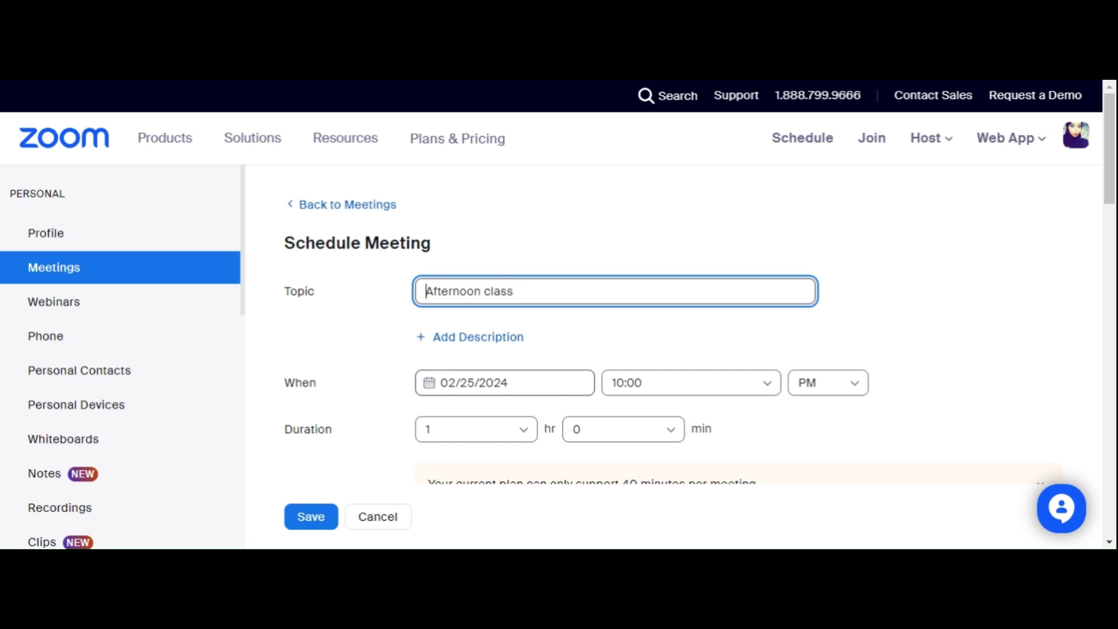
text(MNG)
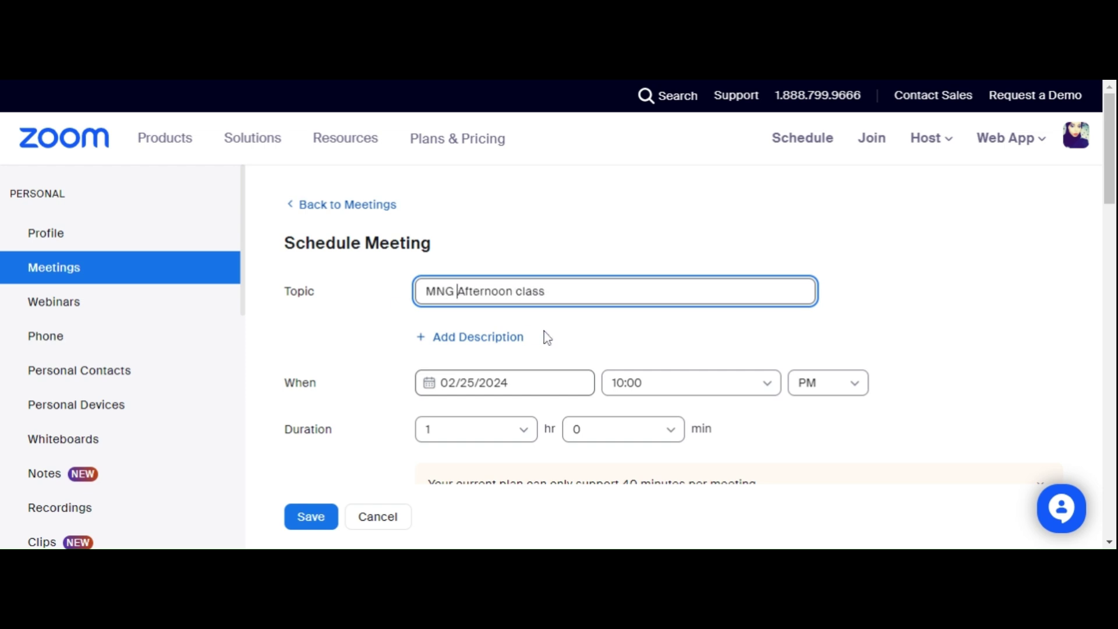
Step: Set the meeting date to 02/27/2024 and the start time to 08:30
key(Tab)
key(Tab)
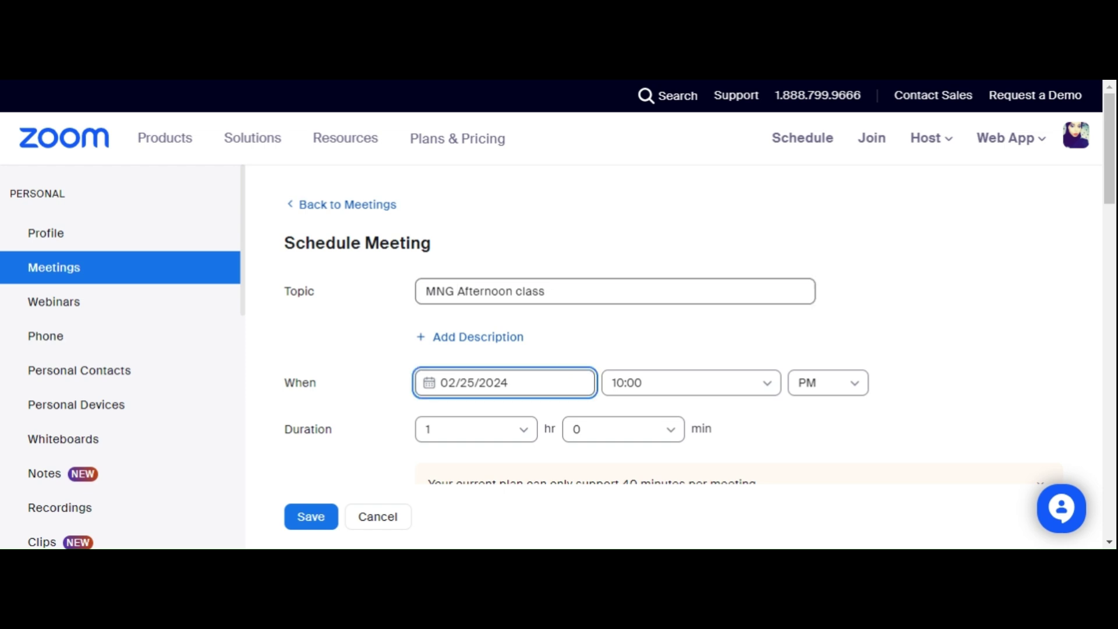
key(Return)
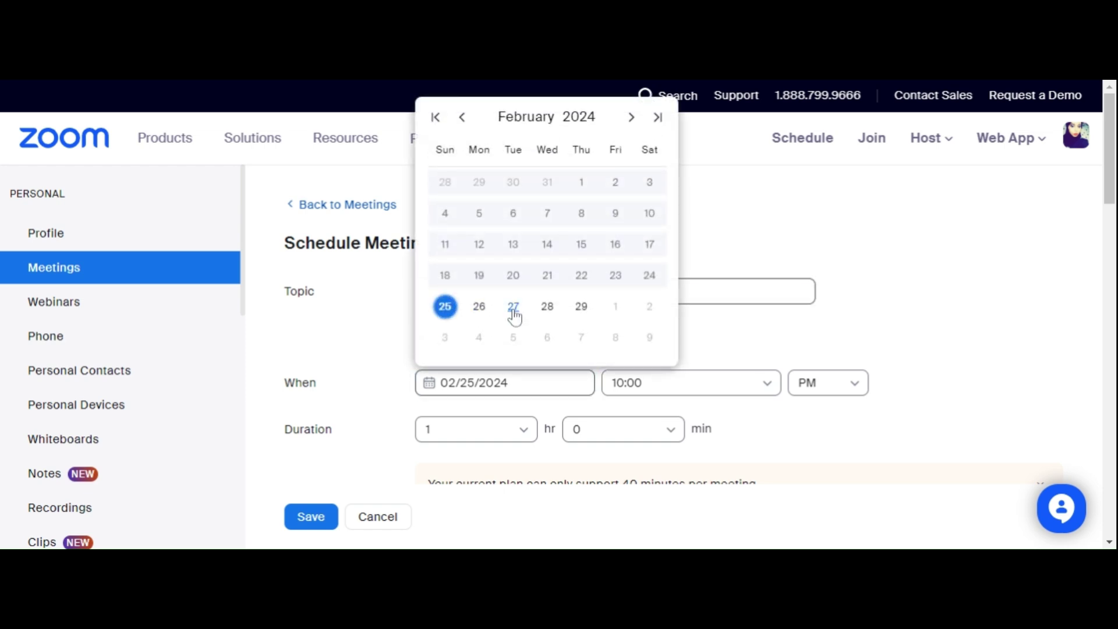
click(514, 309)
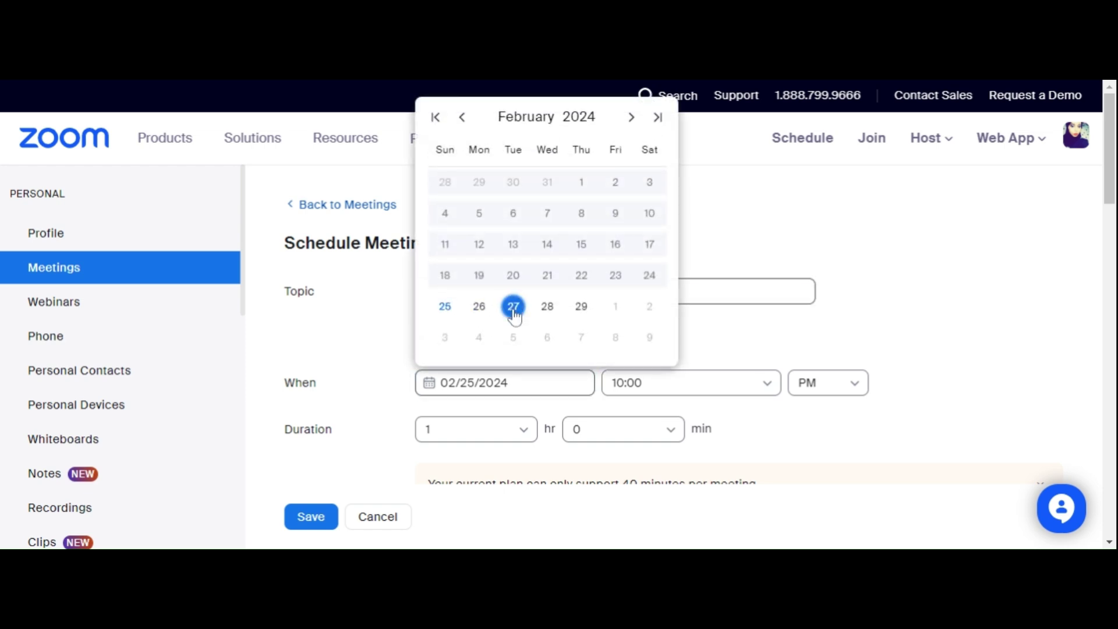
click(706, 386)
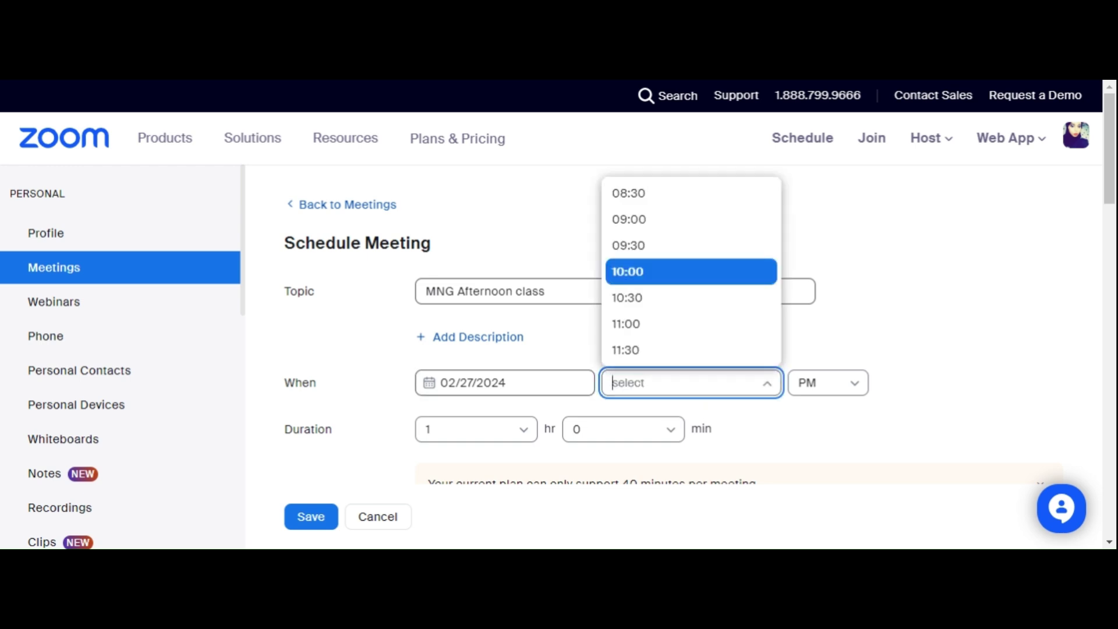
click(640, 195)
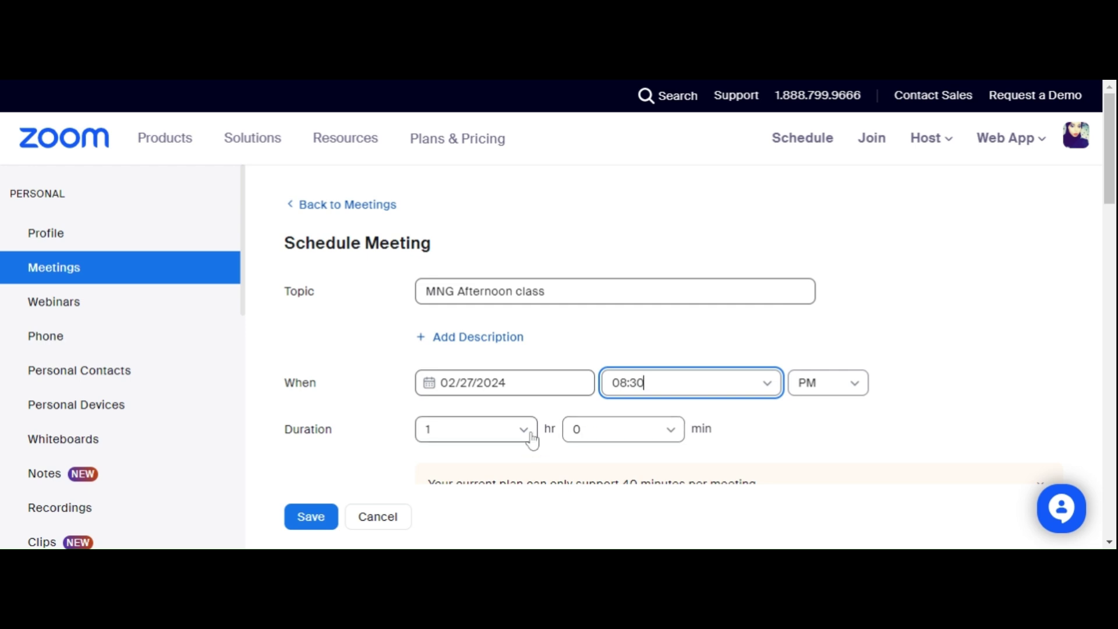
Step: Set the minutes part of the meeting duration to 30
click(628, 430)
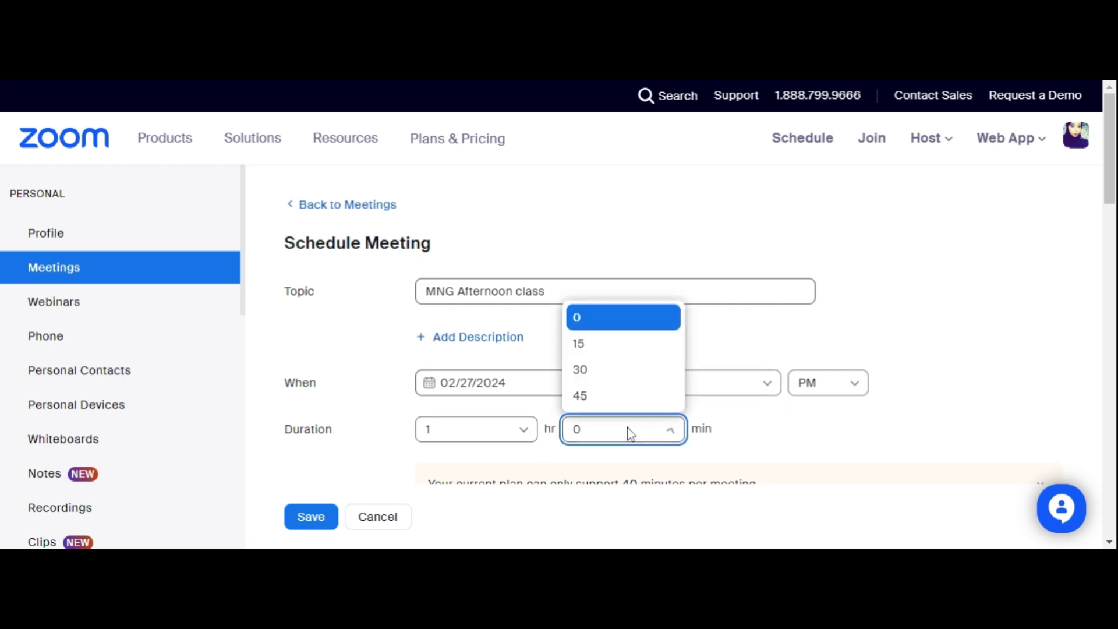
click(589, 373)
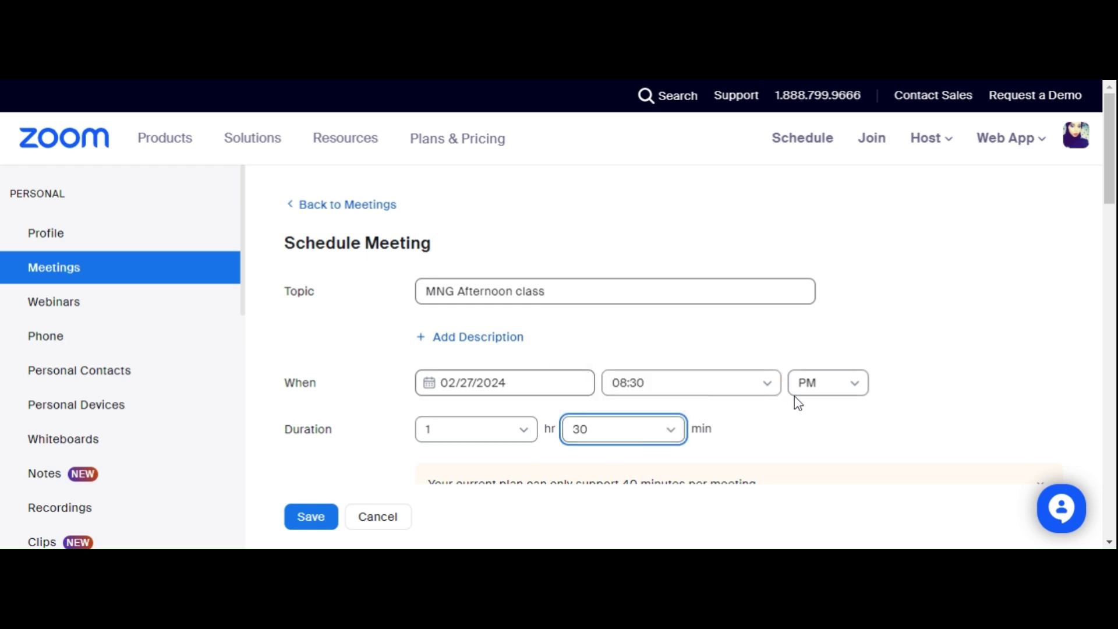
drag(1111, 179, 1100, 224)
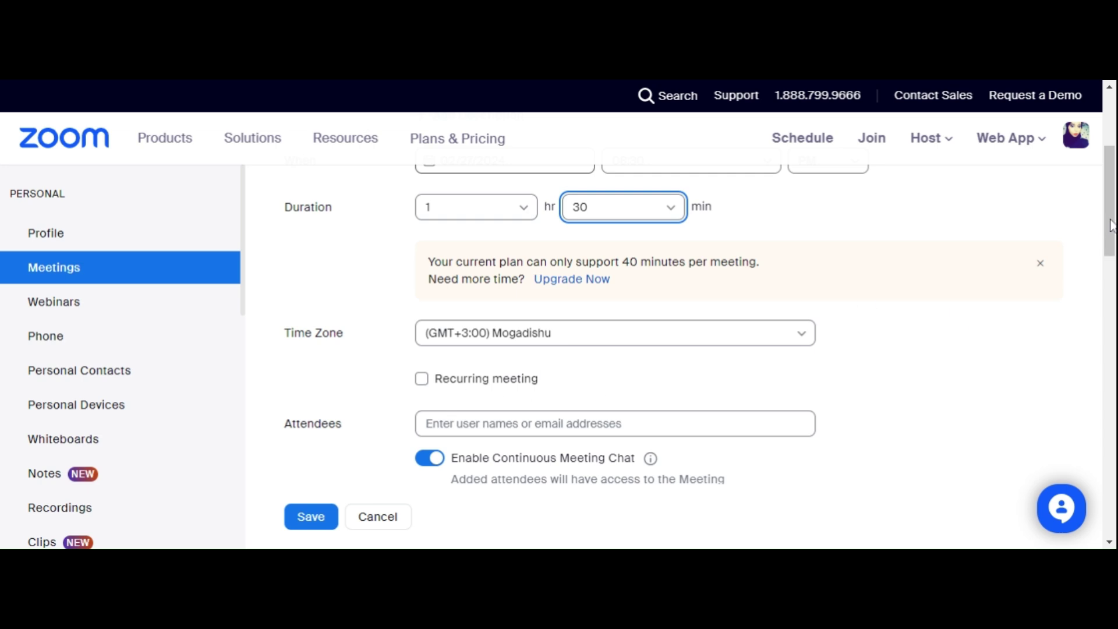
Step: Attach a new whiteboard to the meeting with the Editor permission level
drag(1111, 228, 1098, 263)
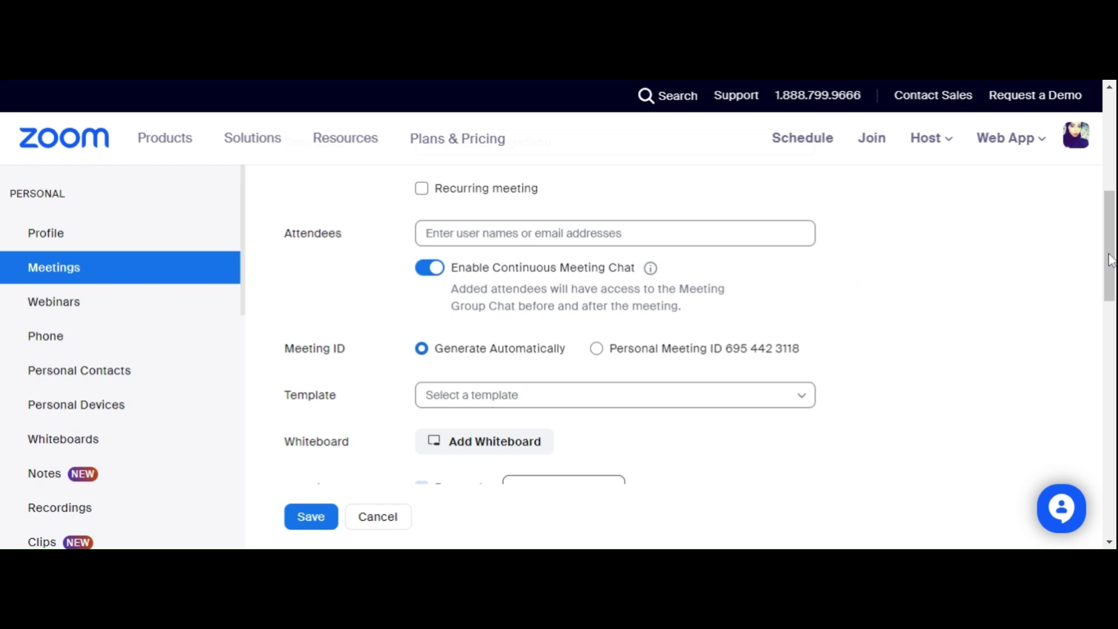
drag(1110, 260, 1108, 278)
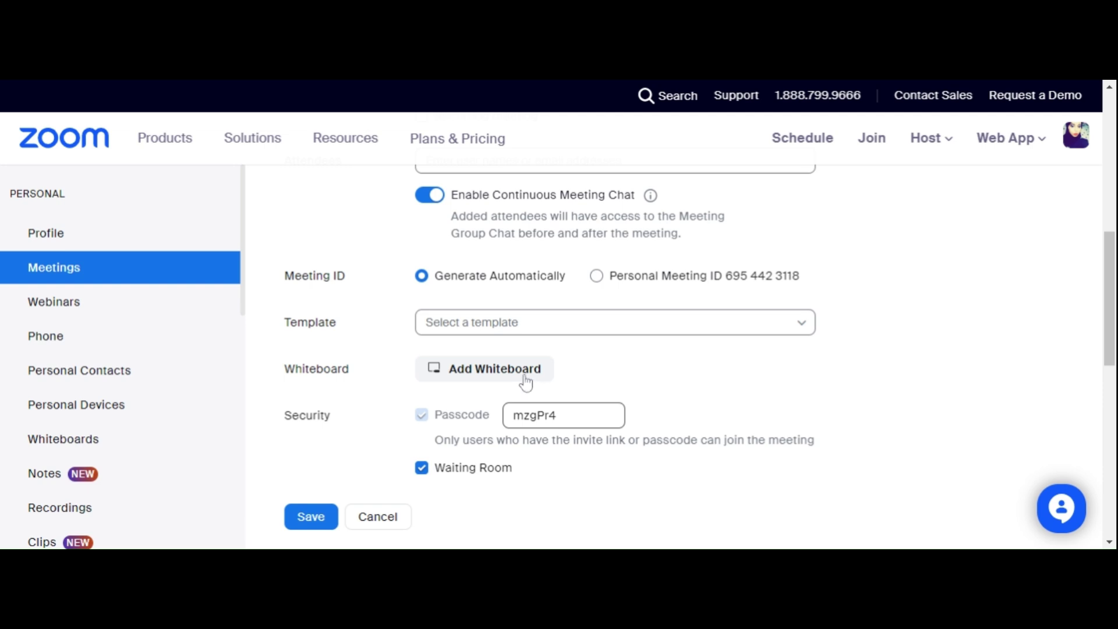
click(500, 385)
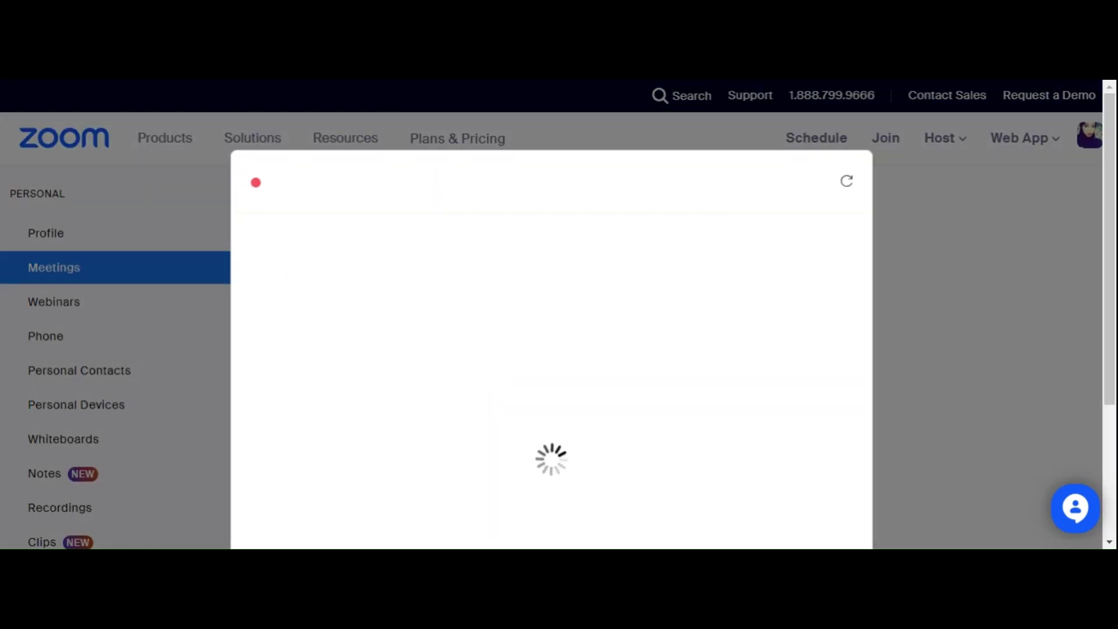
scroll(1109, 364, down, 1)
drag(1109, 363, 1106, 400)
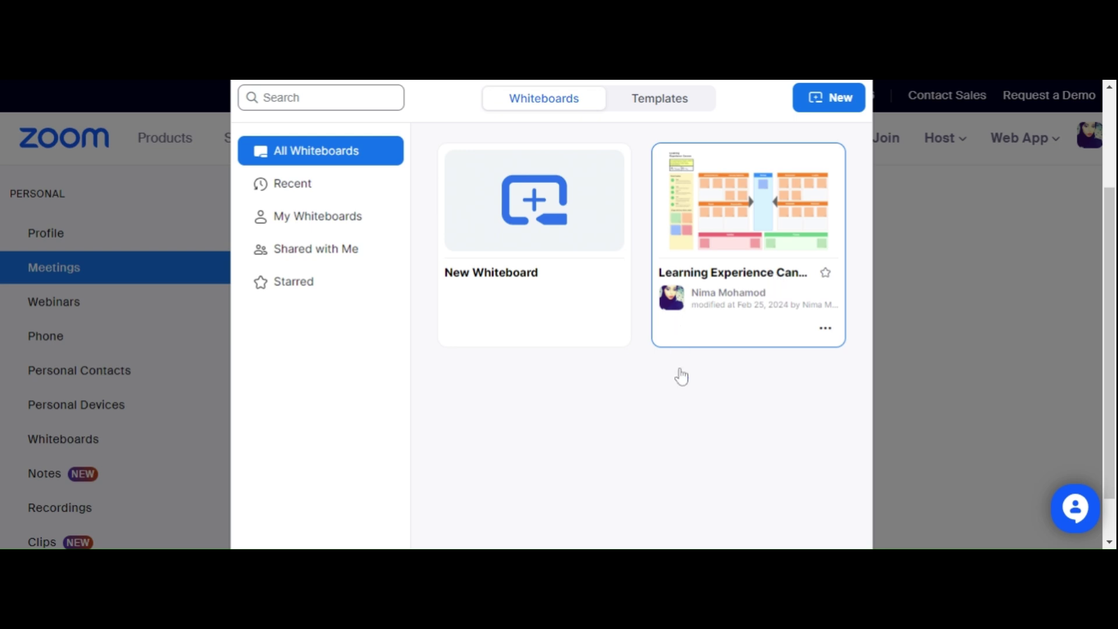
click(552, 203)
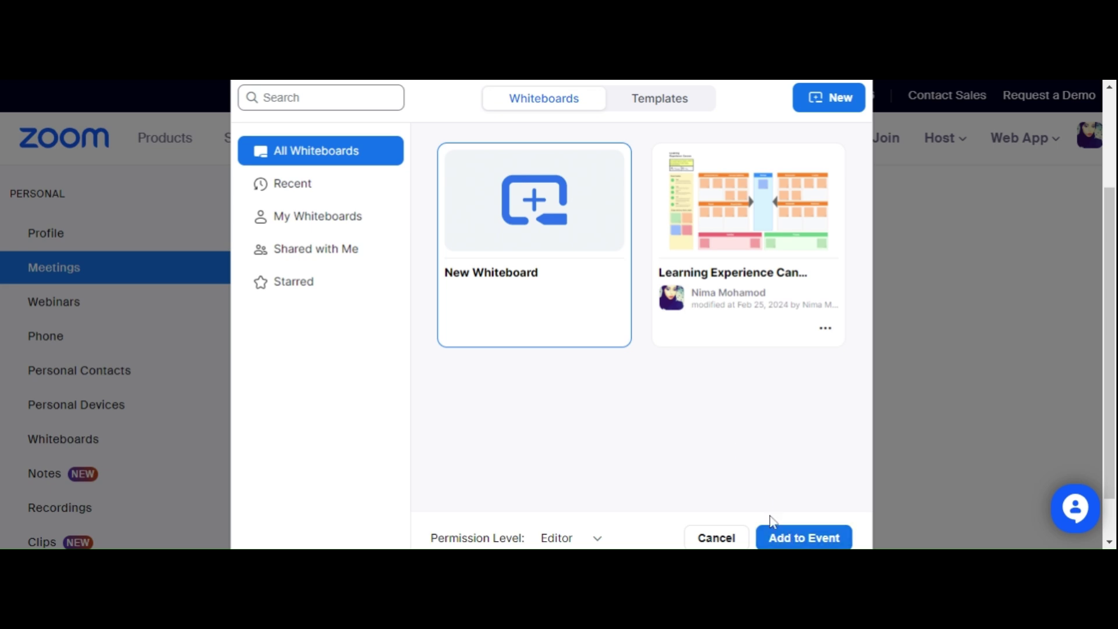
click(784, 537)
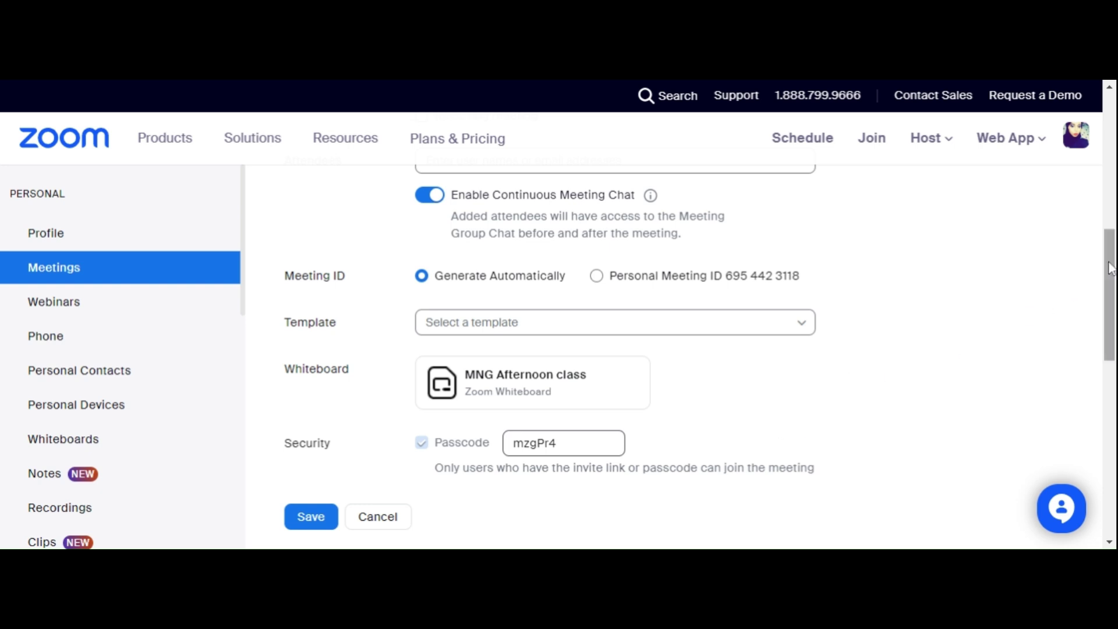
Step: Save the scheduled meeting with the passcode and Waiting Room enabled and host and participant video off
drag(1107, 264, 1085, 327)
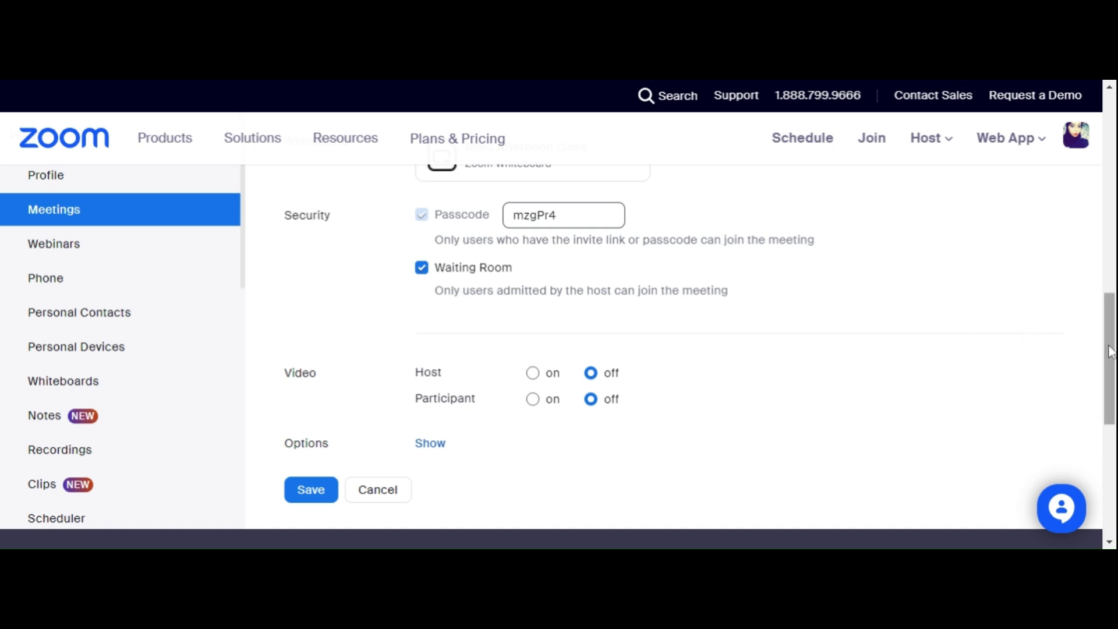
scroll(1106, 376, down, 2)
drag(1105, 372, 1105, 370)
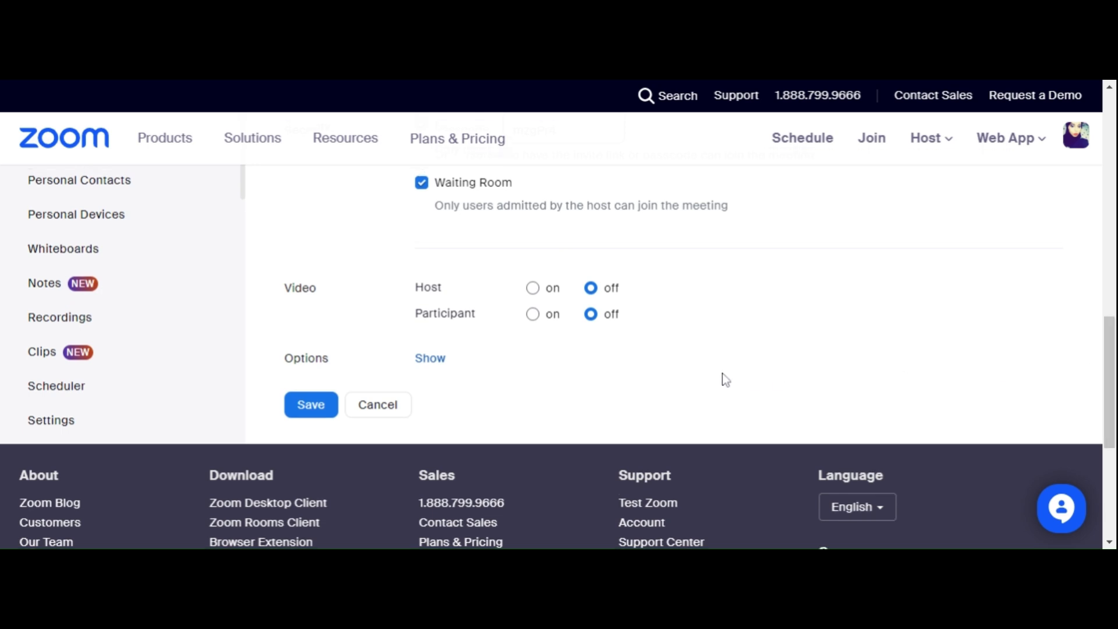
click(311, 404)
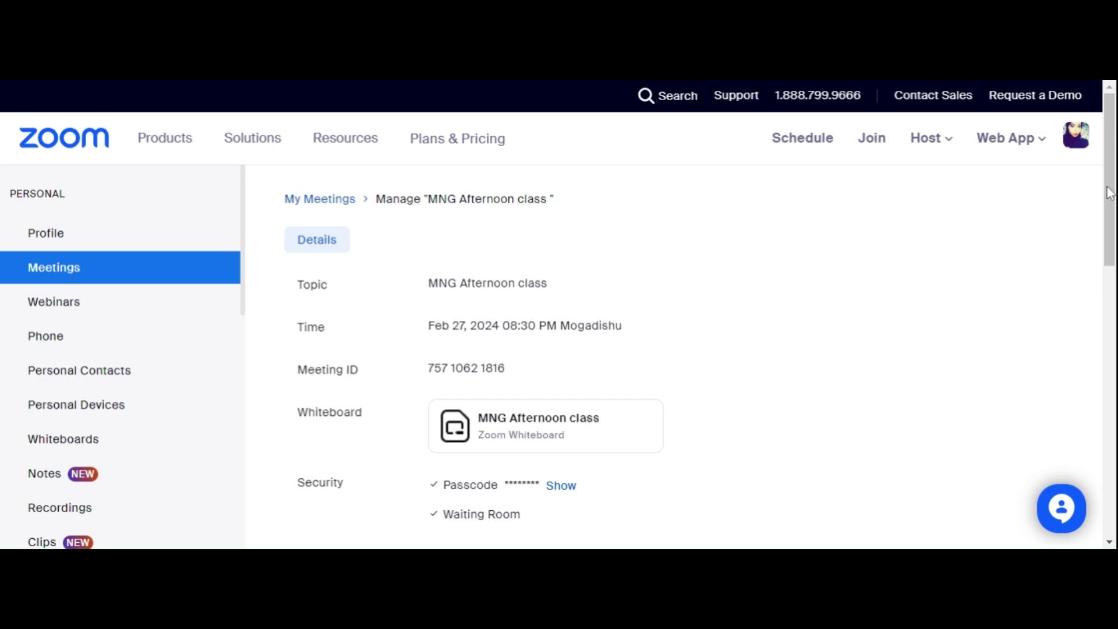
Step: Copy the saved meeting's invite link and choose to add the meeting to Google Calendar
drag(1112, 191, 1096, 256)
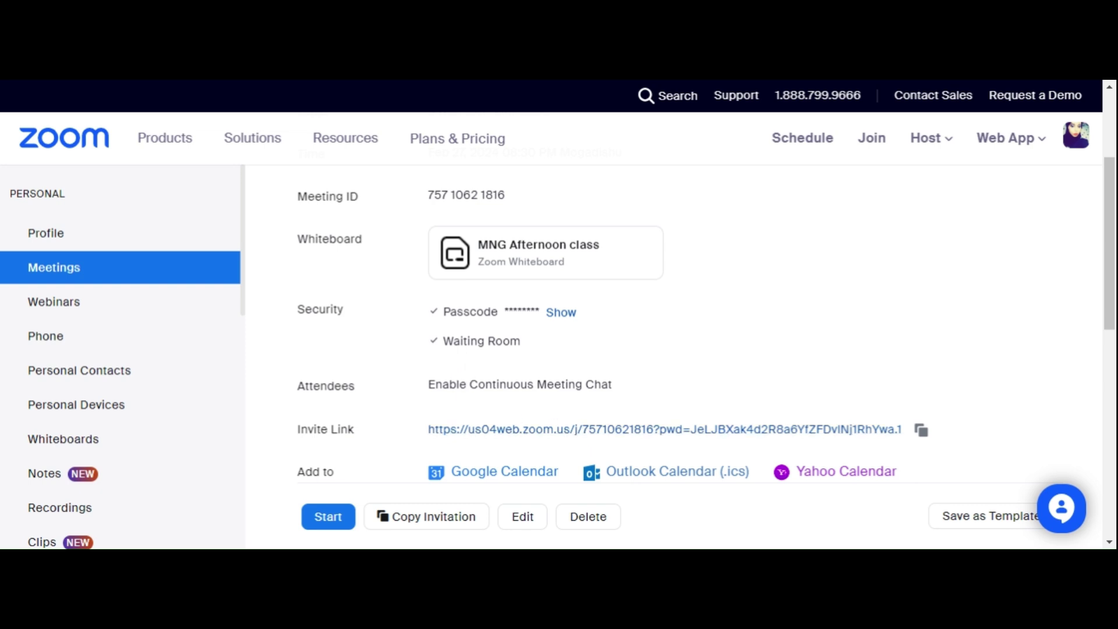
drag(521, 341, 443, 341)
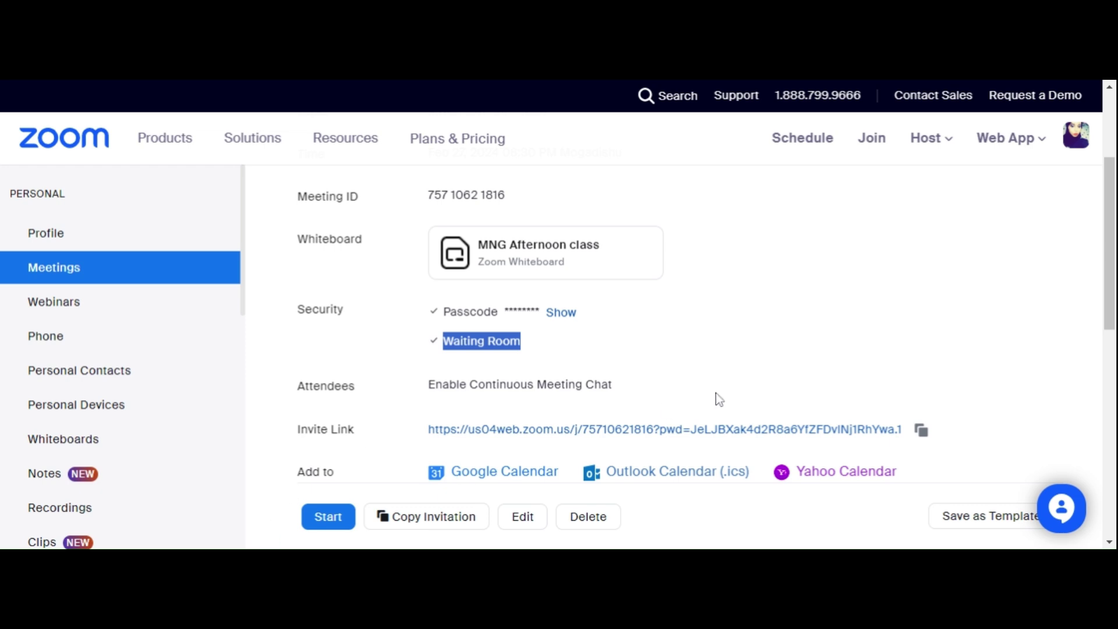
drag(1111, 303, 1111, 321)
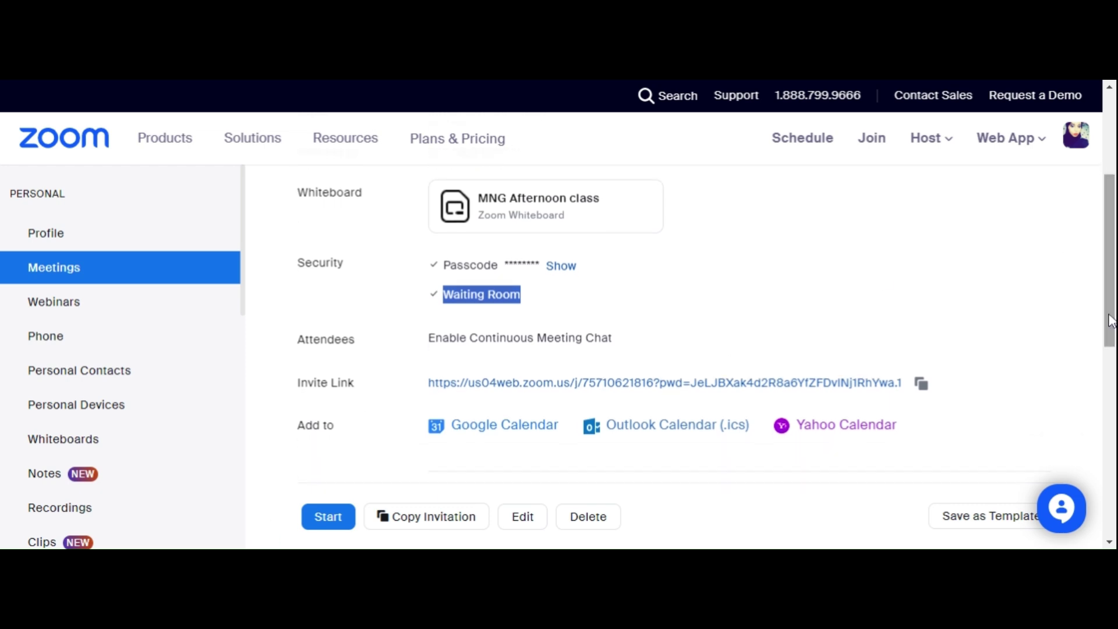
click(921, 384)
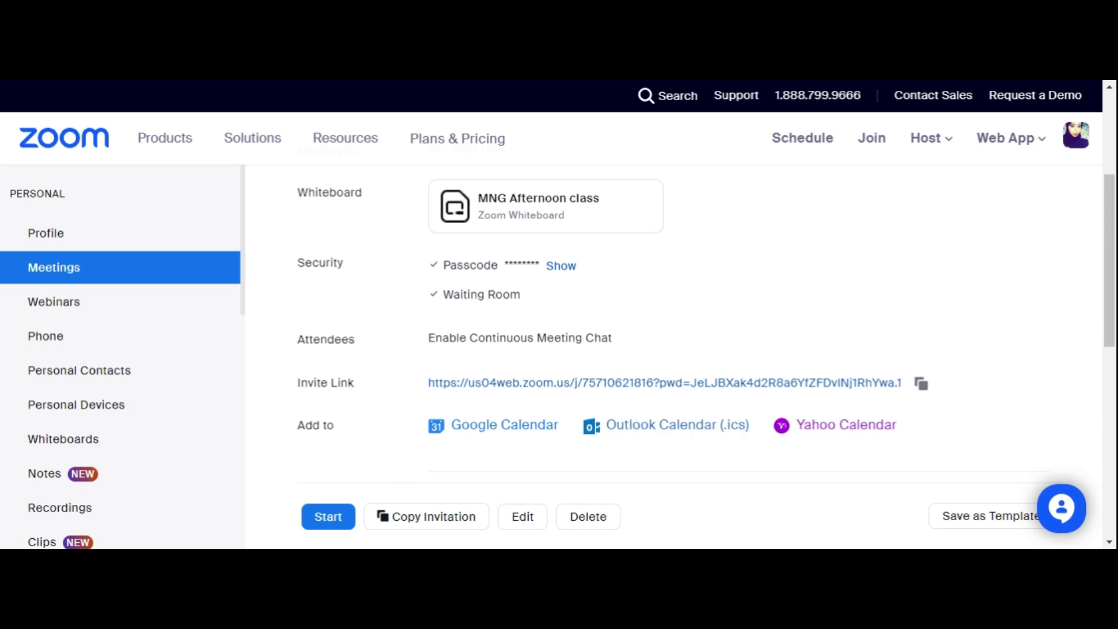
drag(1112, 324, 1098, 369)
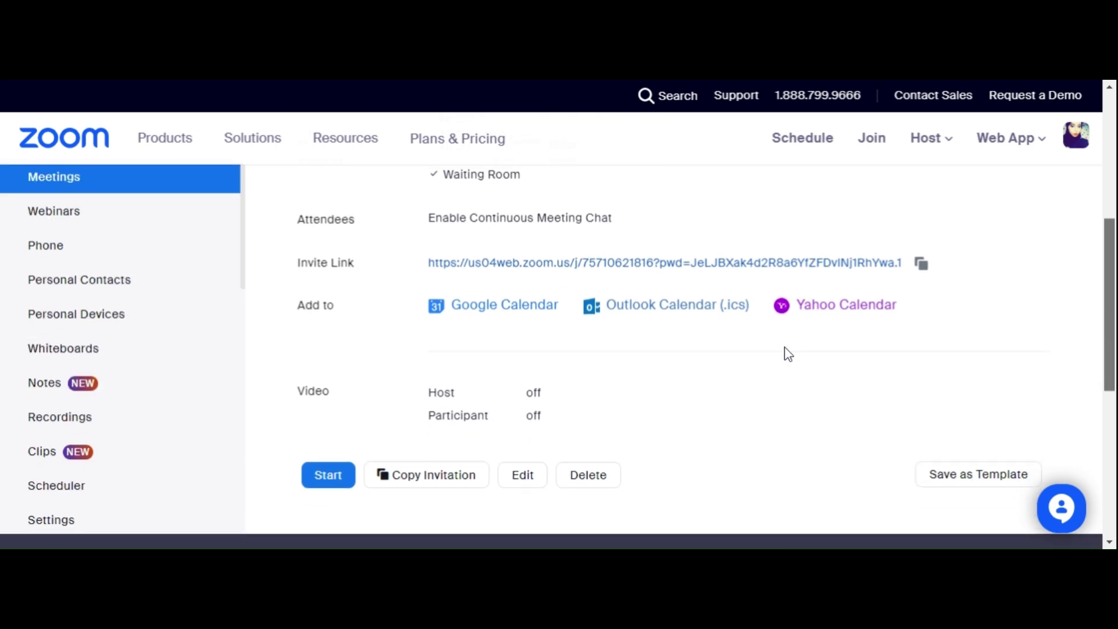
click(475, 315)
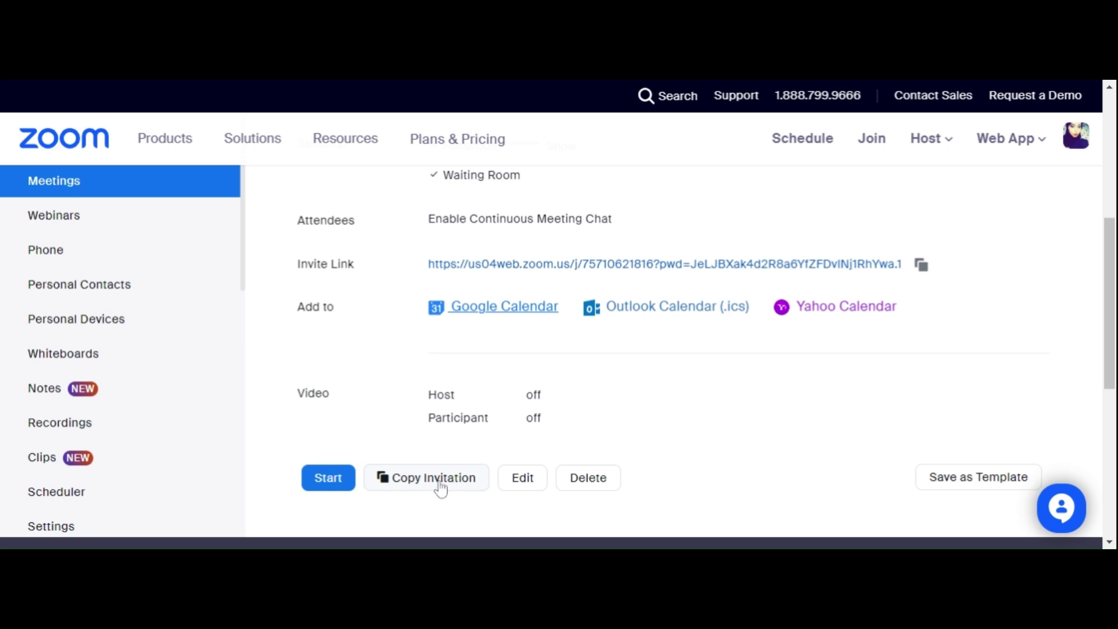
Step: Open the meeting for editing, go through its attendees, continuous chat and video settings, and save it
click(523, 479)
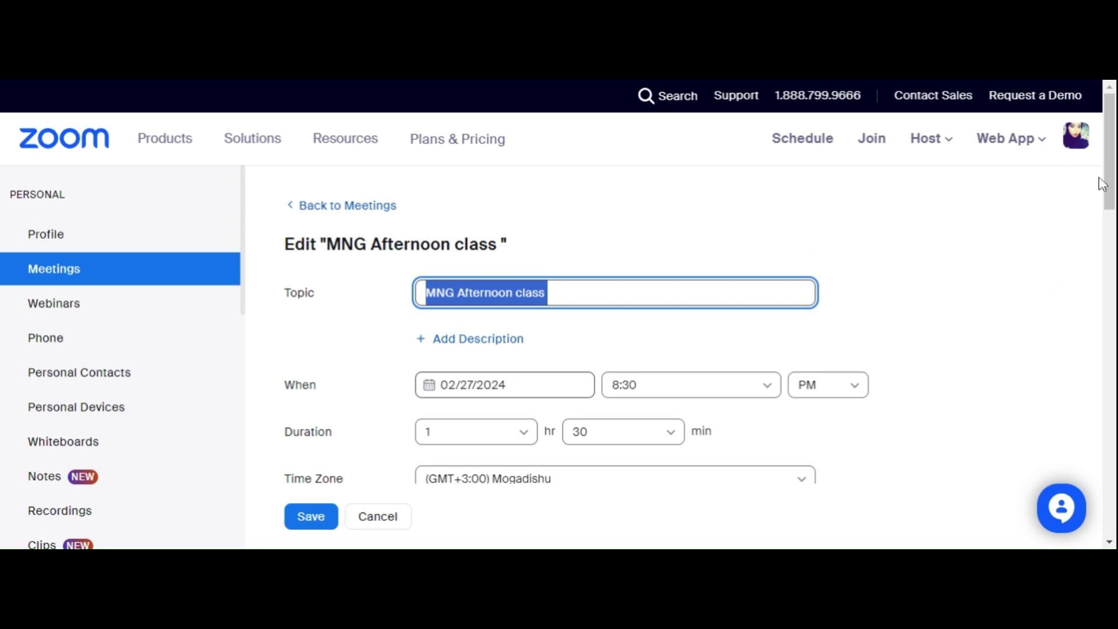
drag(1110, 186, 1073, 278)
scroll(1073, 274, up, 2)
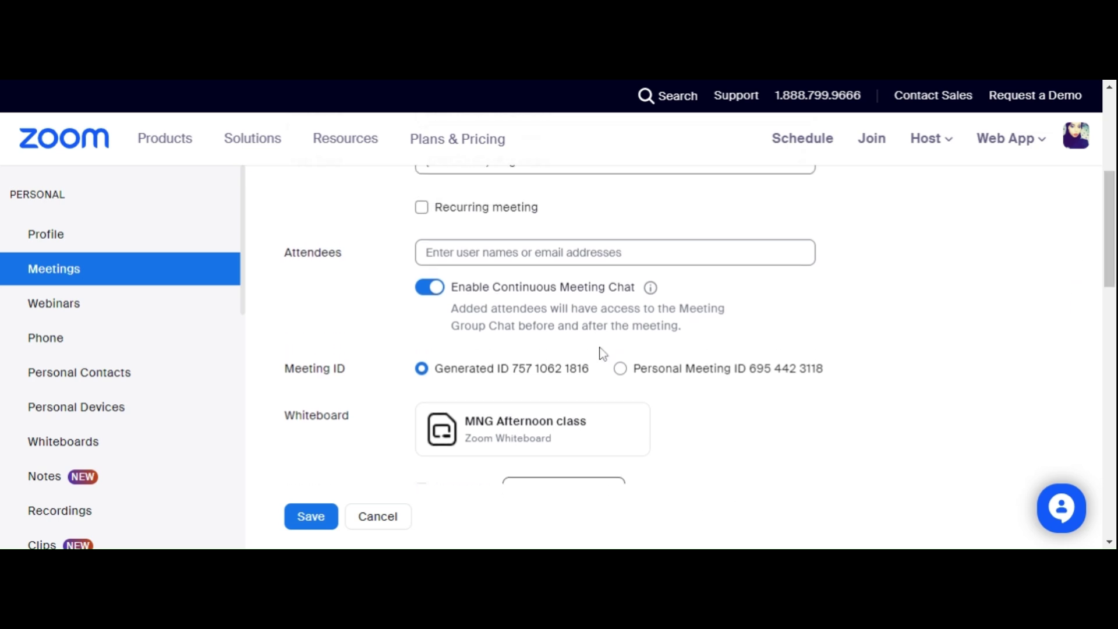
click(441, 291)
click(441, 294)
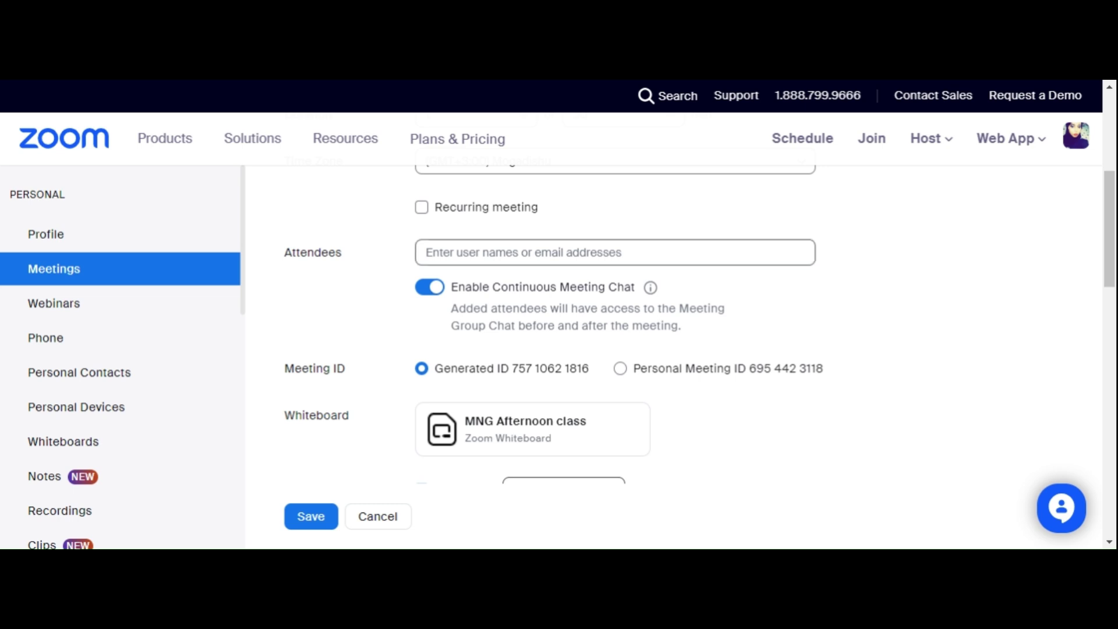
click(426, 252)
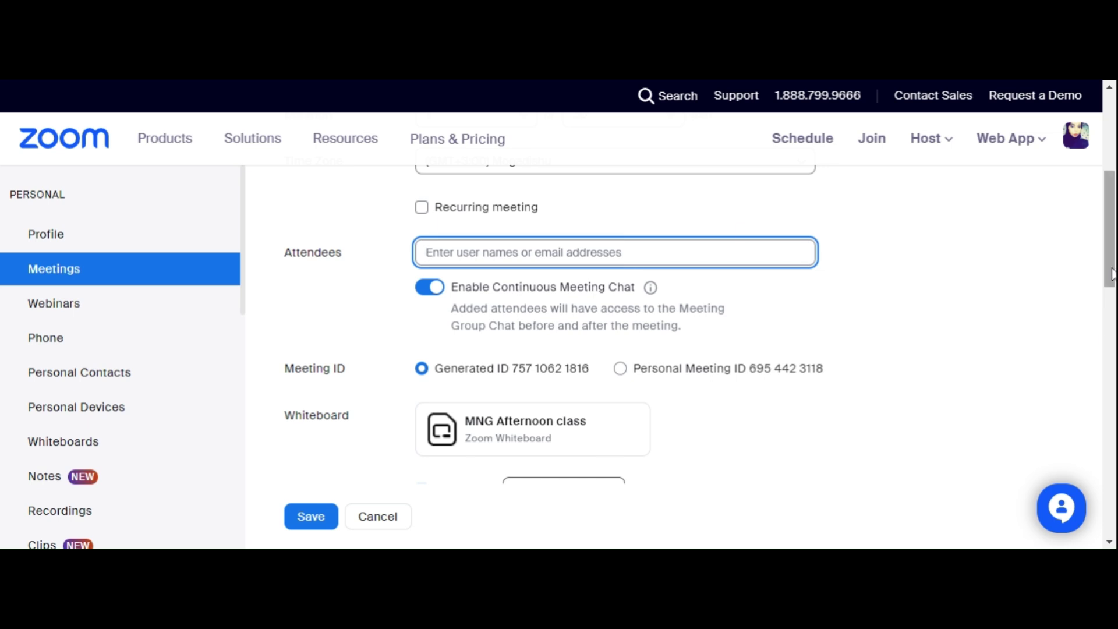
drag(1111, 273, 1054, 395)
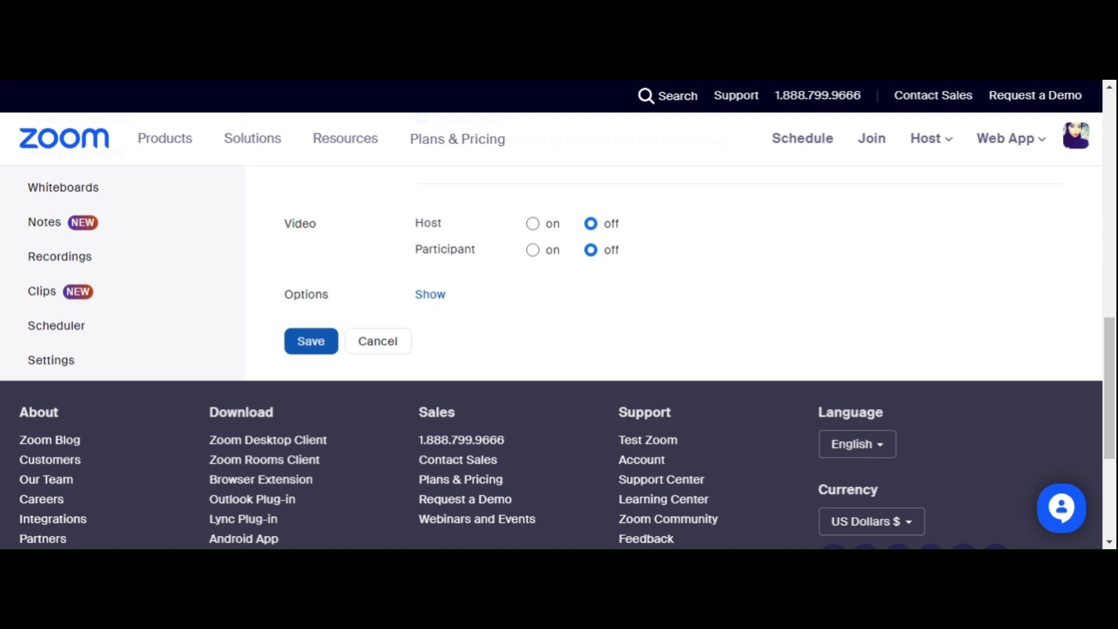
click(320, 342)
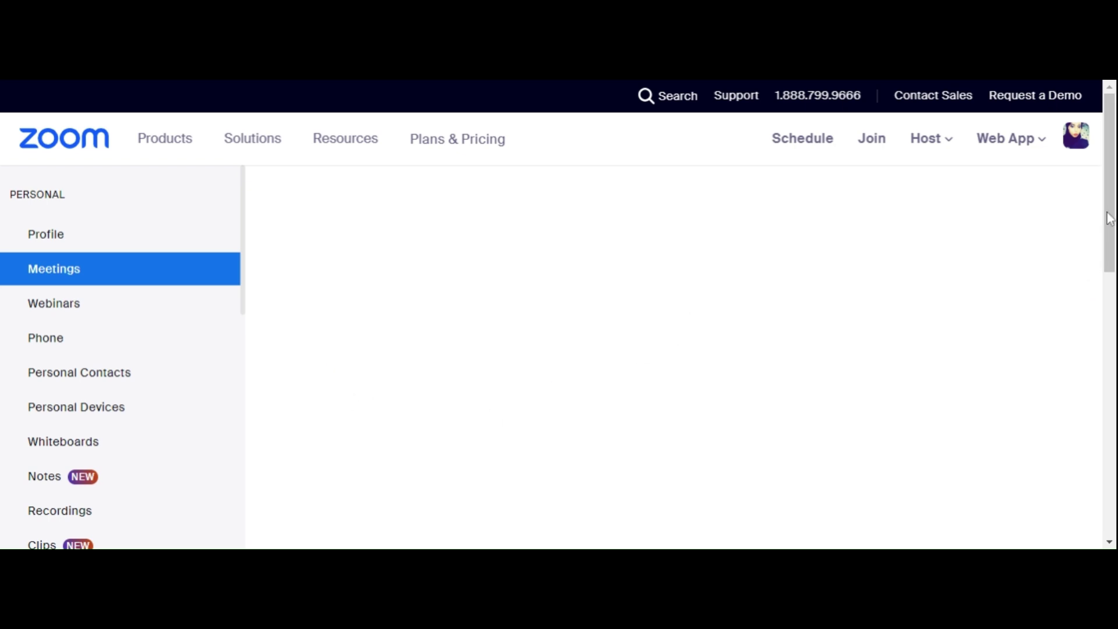
Step: Copy the invite link again from the meeting's details page and return to the start of the details
scroll(1109, 241, down, 1)
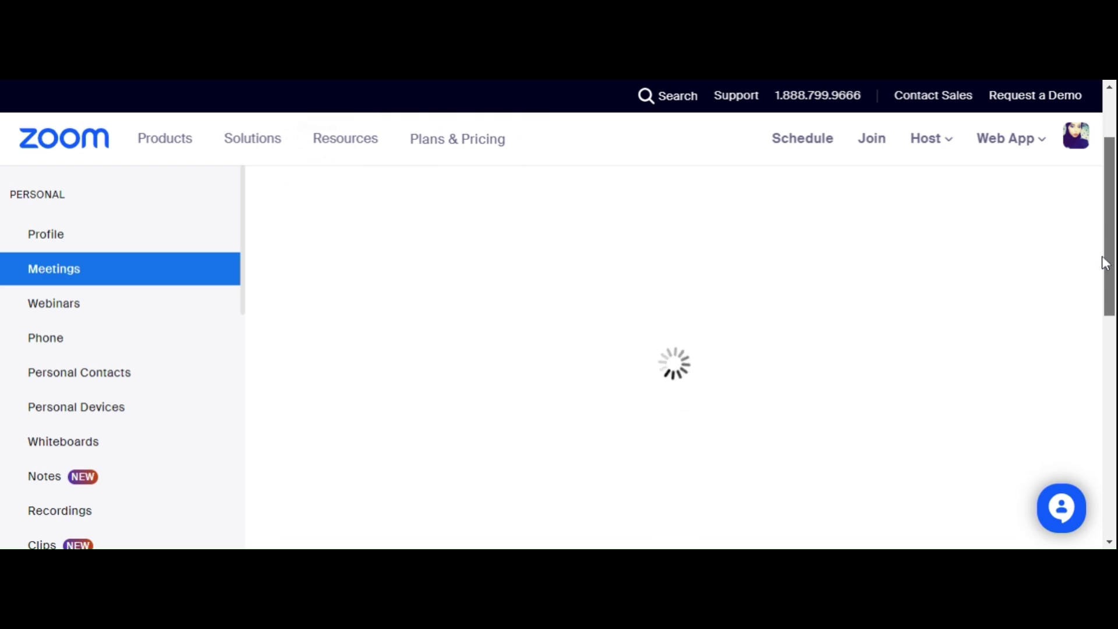
scroll(1090, 287, down, 5)
scroll(1093, 287, up, 4)
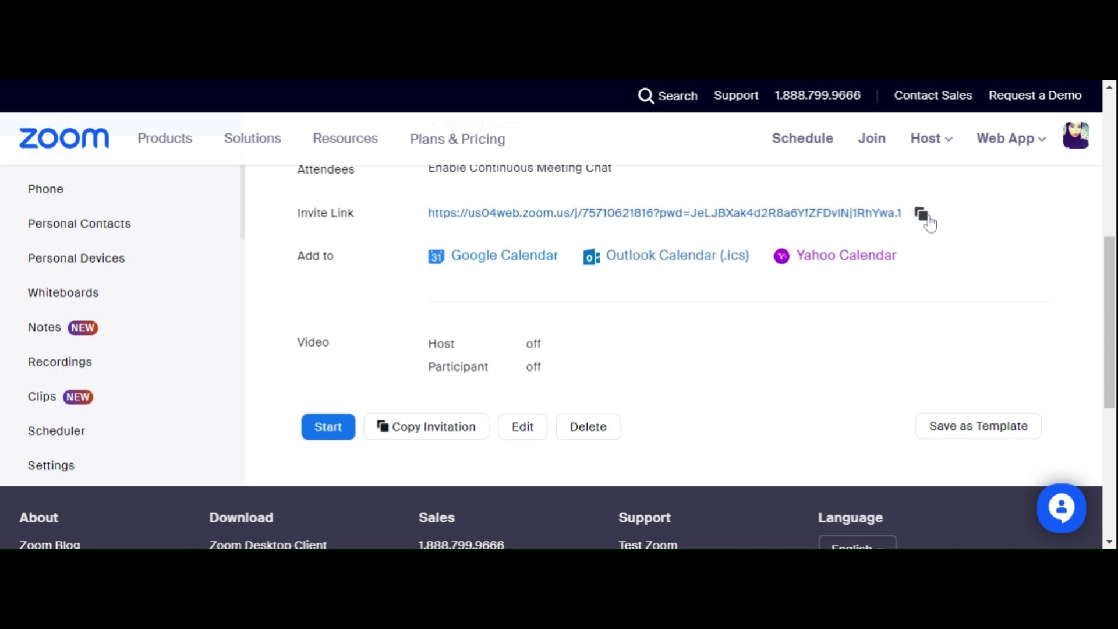
click(923, 221)
drag(1109, 343, 1111, 200)
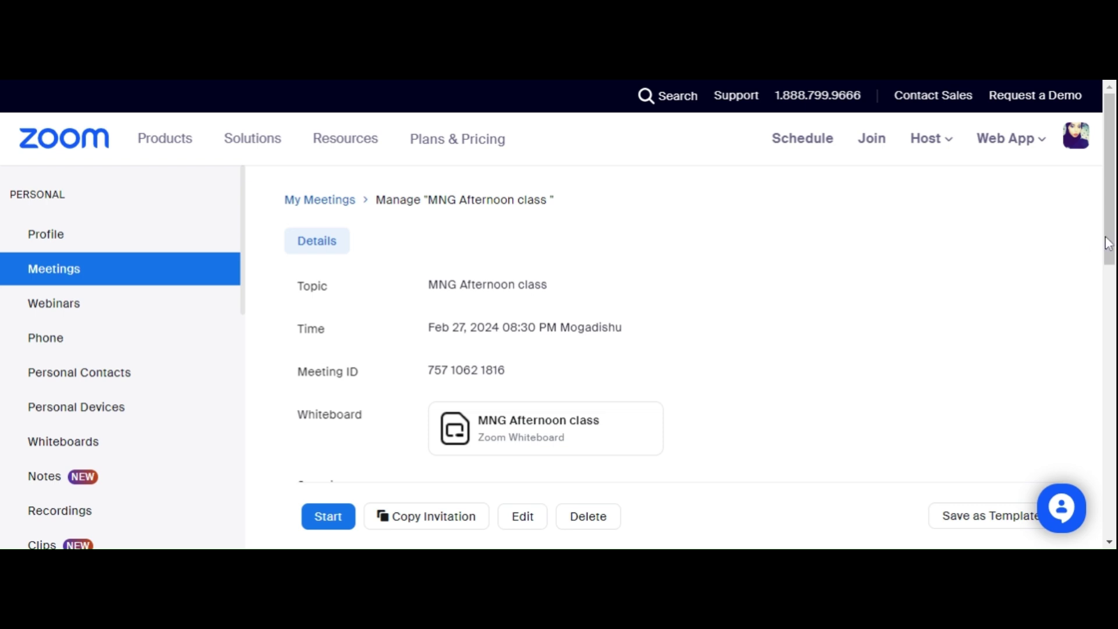
mouse_move(1109, 242)
mouse_down()
mouse_move(1104, 338)
mouse_move(1104, 244)
mouse_up()
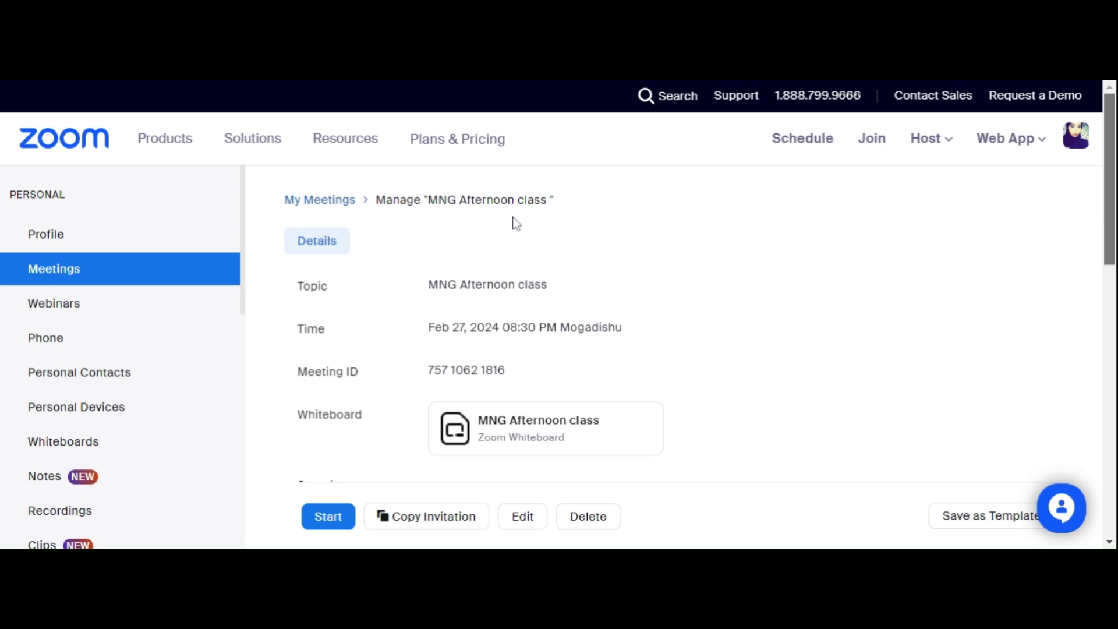
Step: Open the Plans & Pricing page and compare the features and prices of the Basic, Pro, Business and Business Plus plans
click(464, 149)
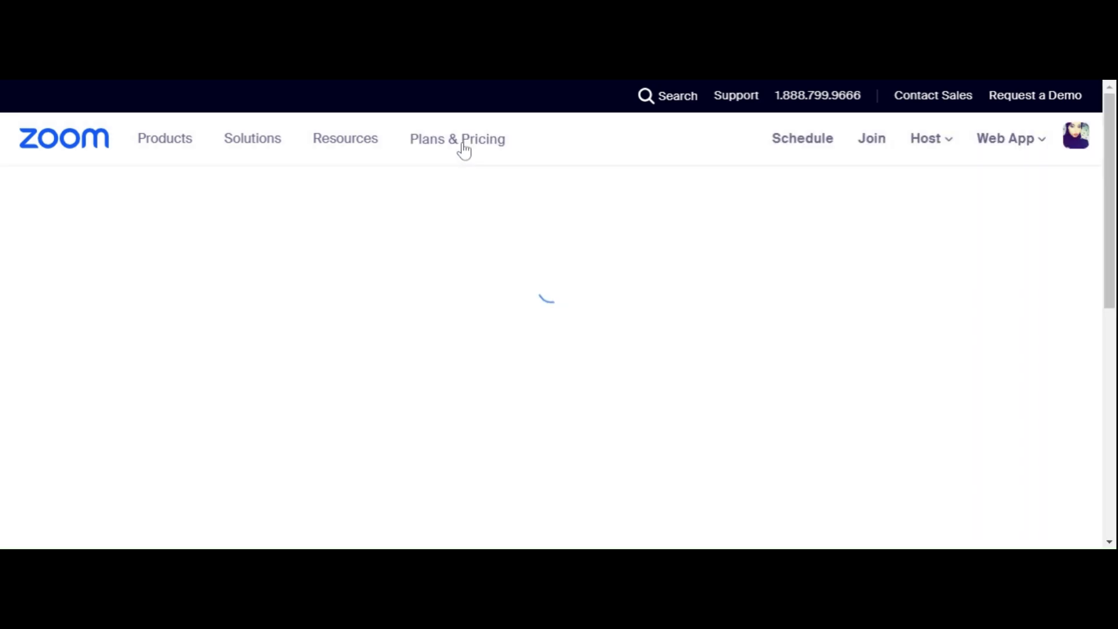
click(332, 143)
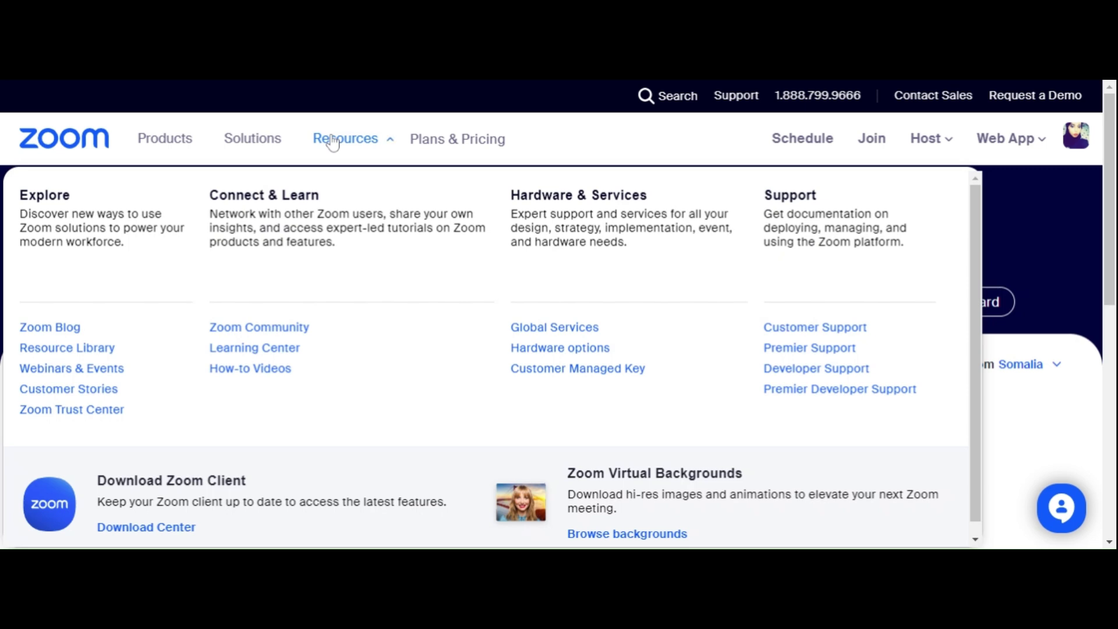
click(463, 149)
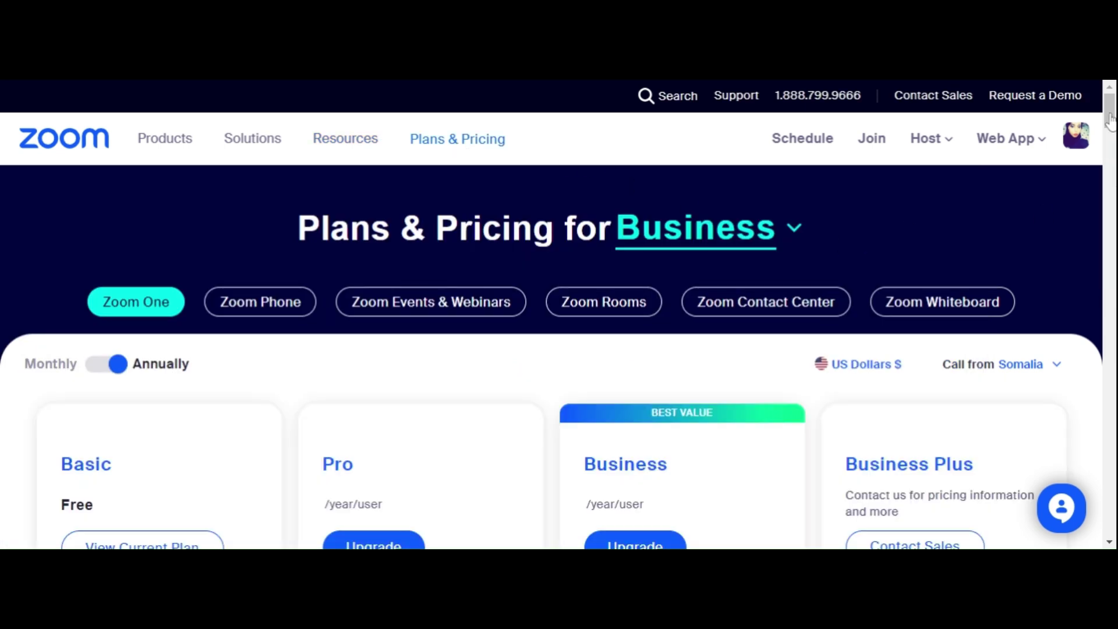
drag(1109, 120, 1109, 136)
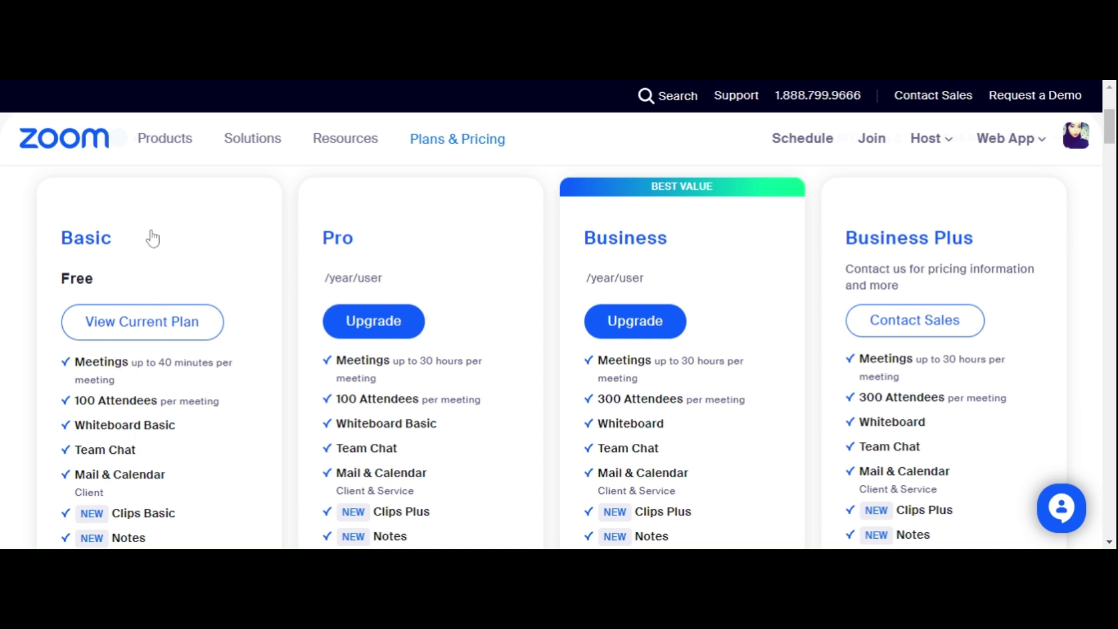
drag(1112, 125, 1112, 129)
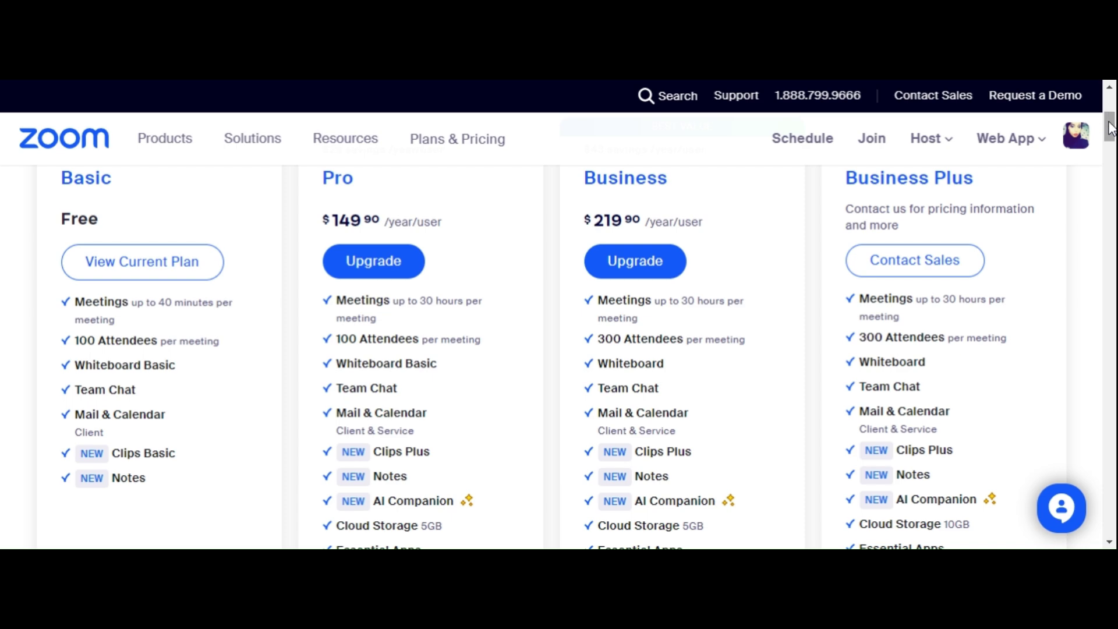
drag(1110, 128, 1110, 134)
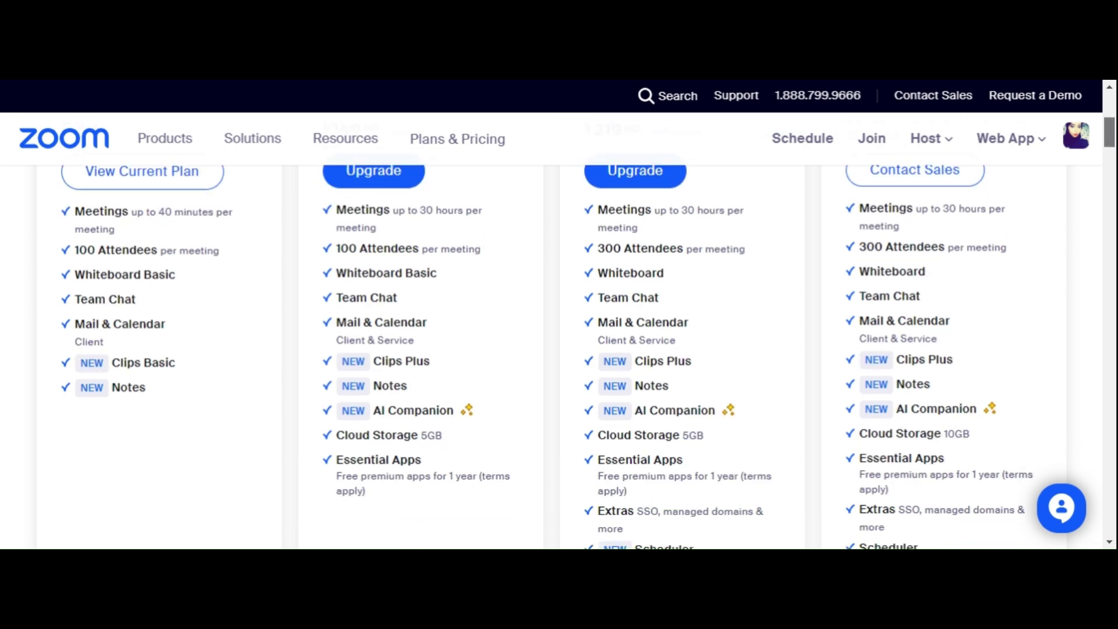
scroll(582, 332, up, 2)
scroll(582, 332, up, 5)
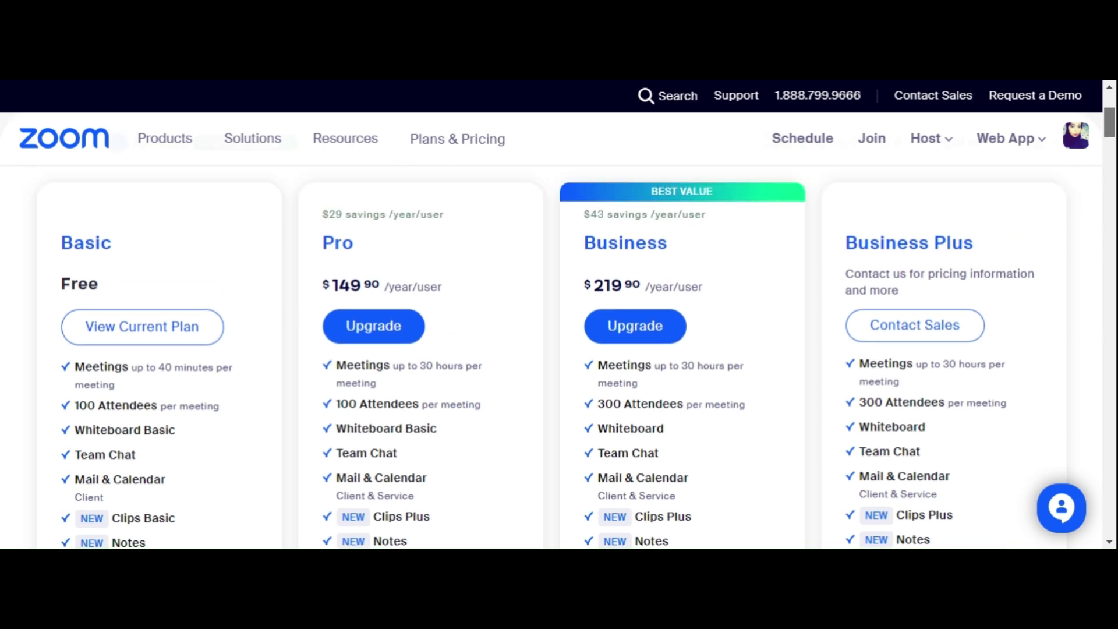